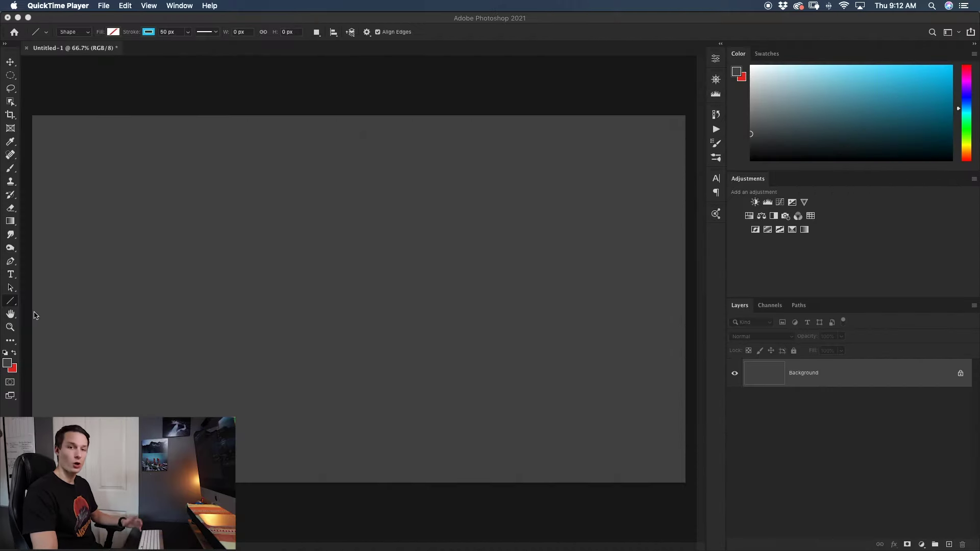
Switch to the Line Tool and keep its drawing mode set to Shape.
left_click(10, 303)
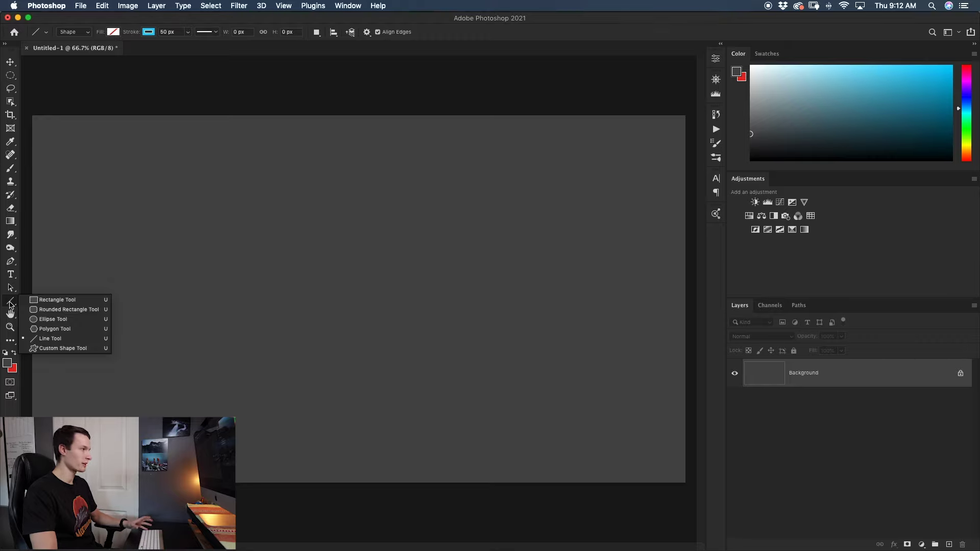
left_click(66, 340)
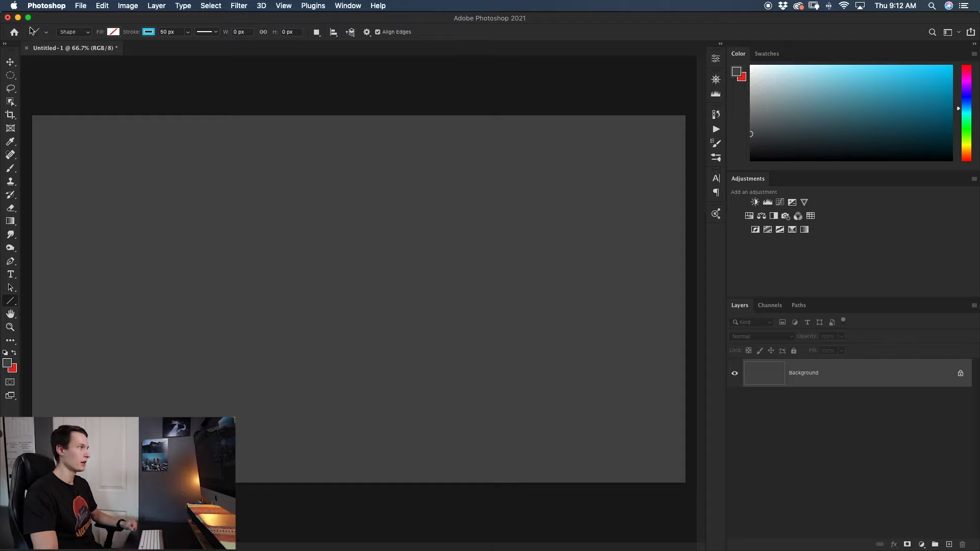
left_click(70, 35)
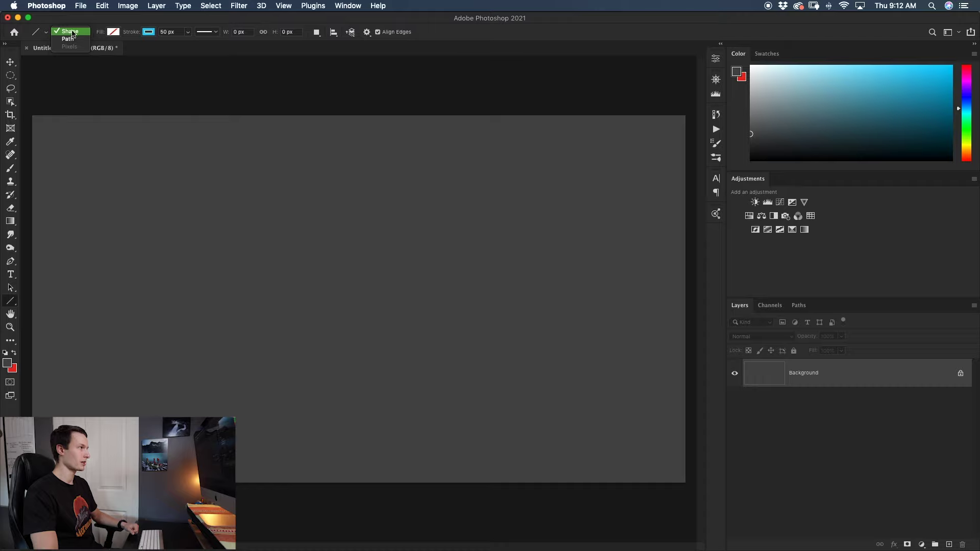
left_click(73, 33)
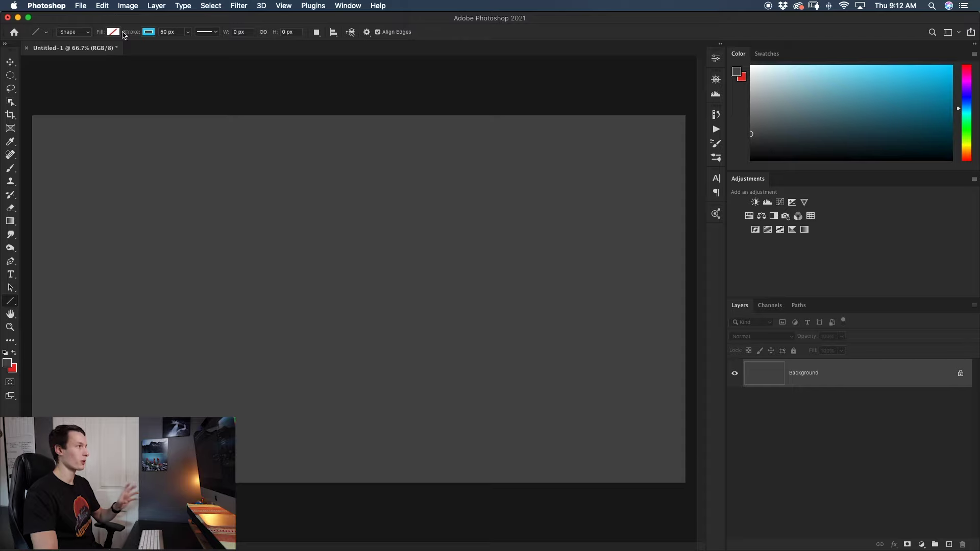
Give the line a blue 50 px solid stroke with no fill.
left_click(149, 33)
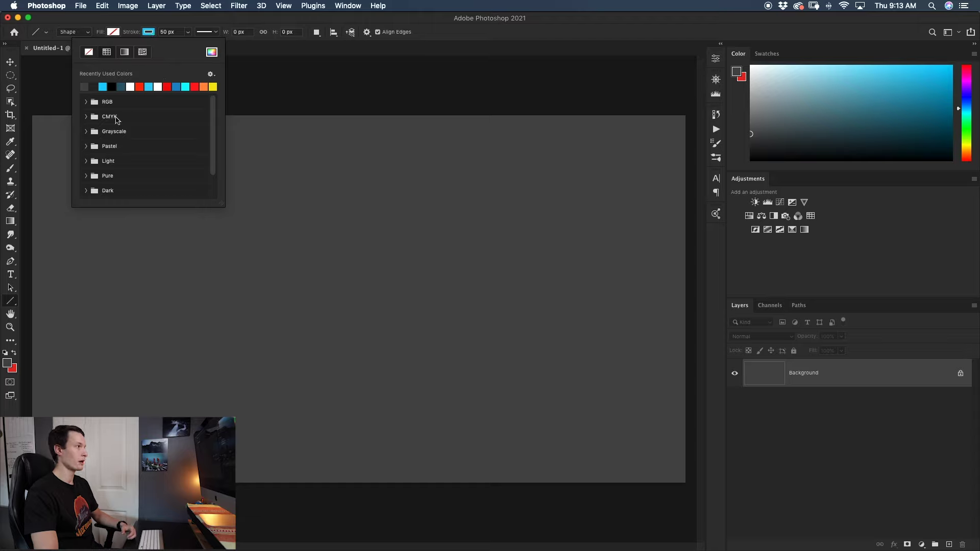
left_click(211, 53)
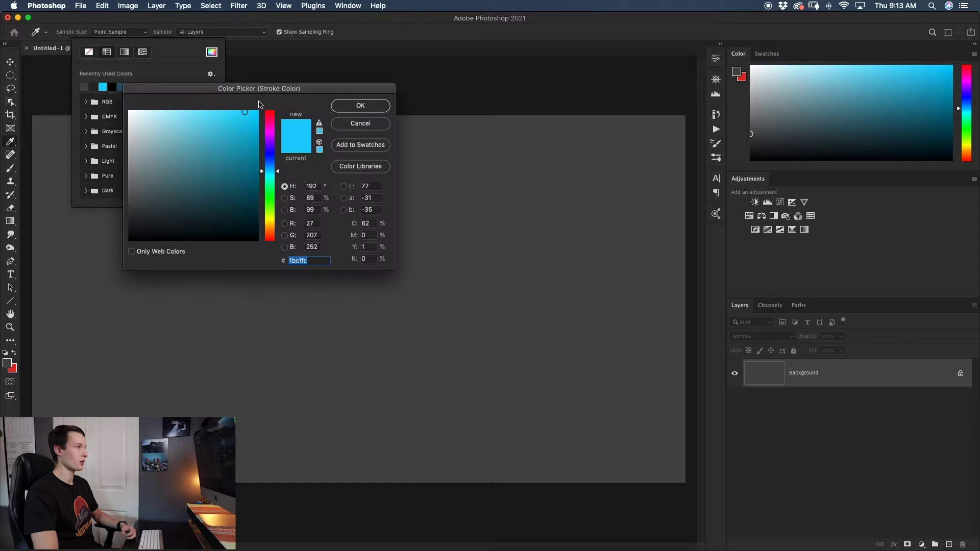
left_click(350, 107)
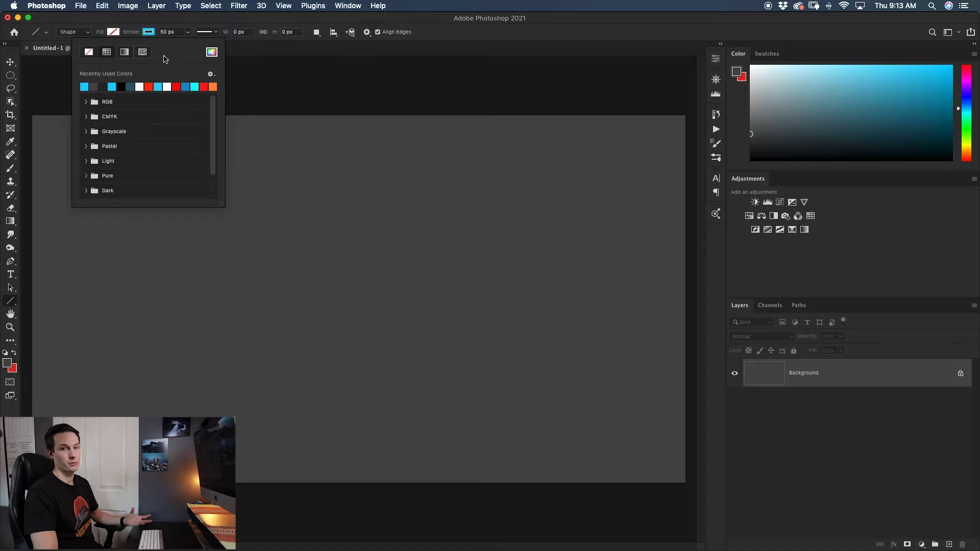
left_click(174, 32)
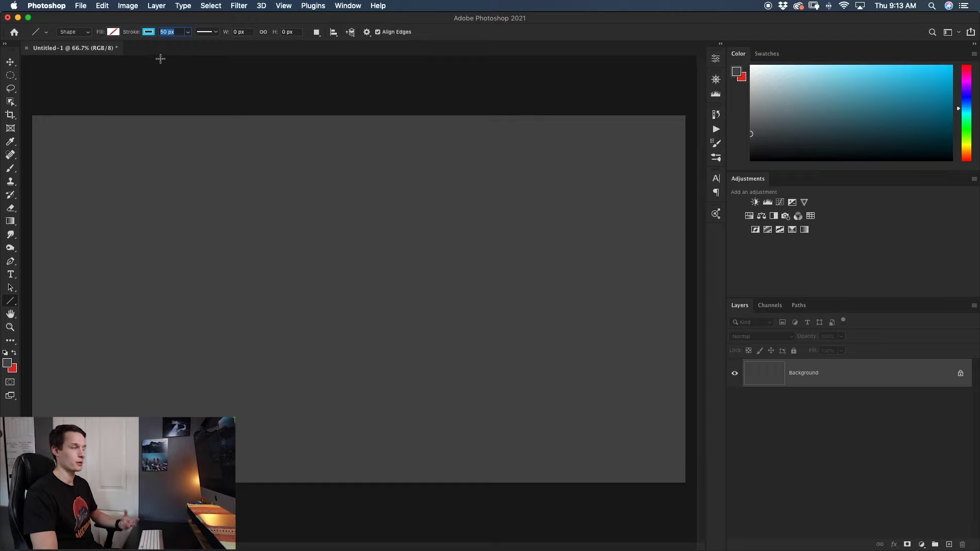
key("Return")
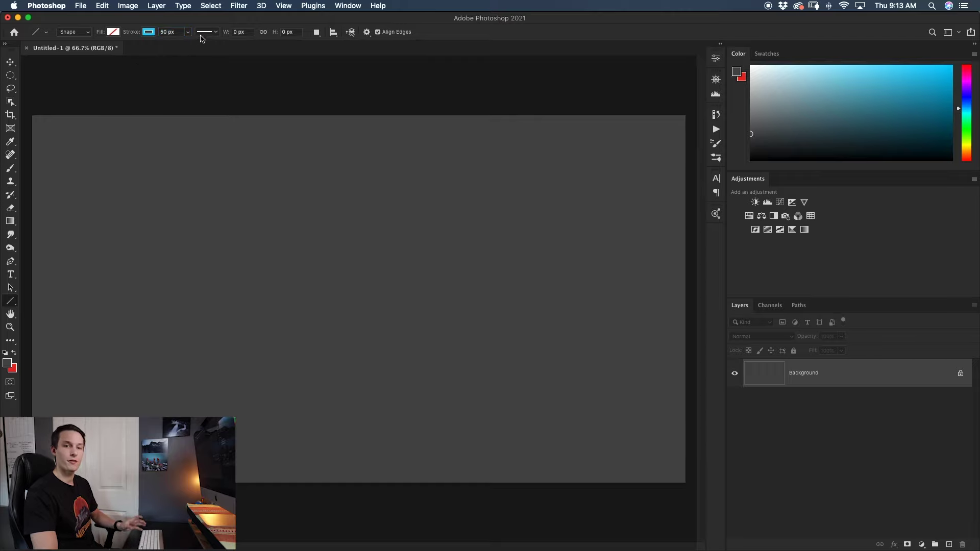
left_click(205, 32)
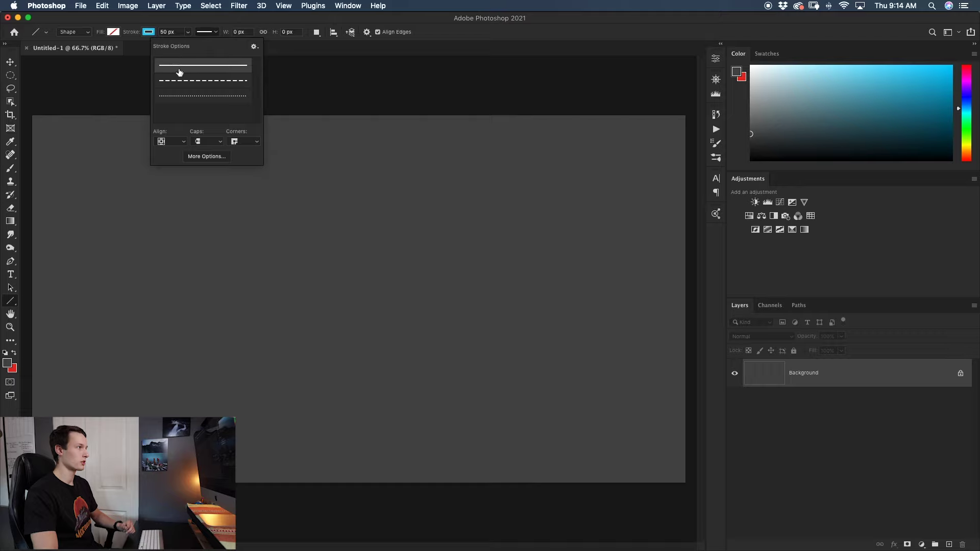
left_click(281, 72)
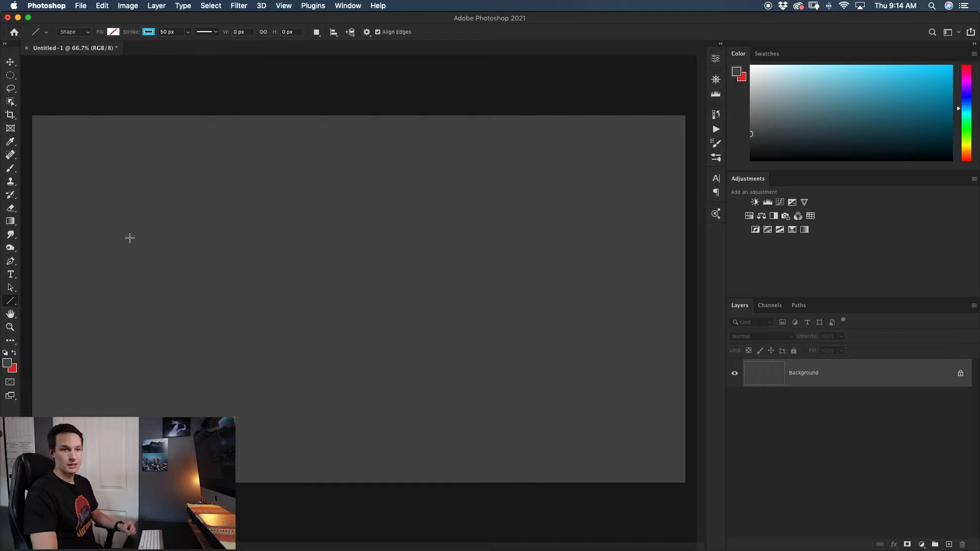
Draw a horizontal blue line across the left canvas and reduce its stroke to 25 px.
left_click_drag(137, 262, 452, 261)
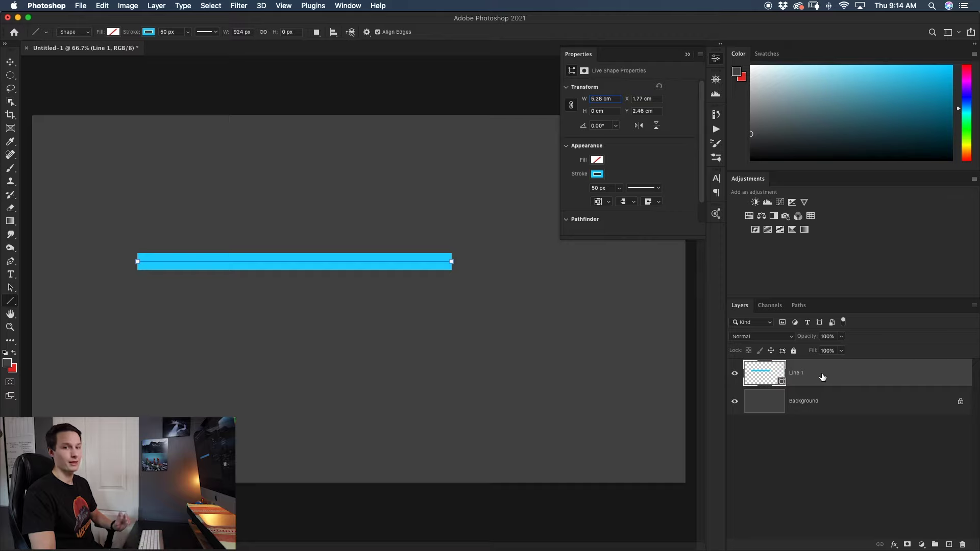
left_click(168, 31)
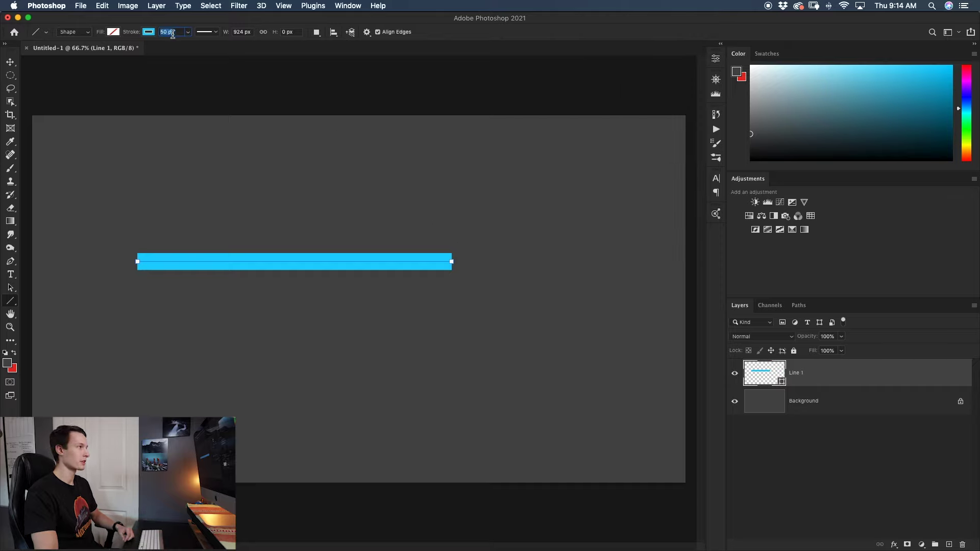
type("25")
key("Return")
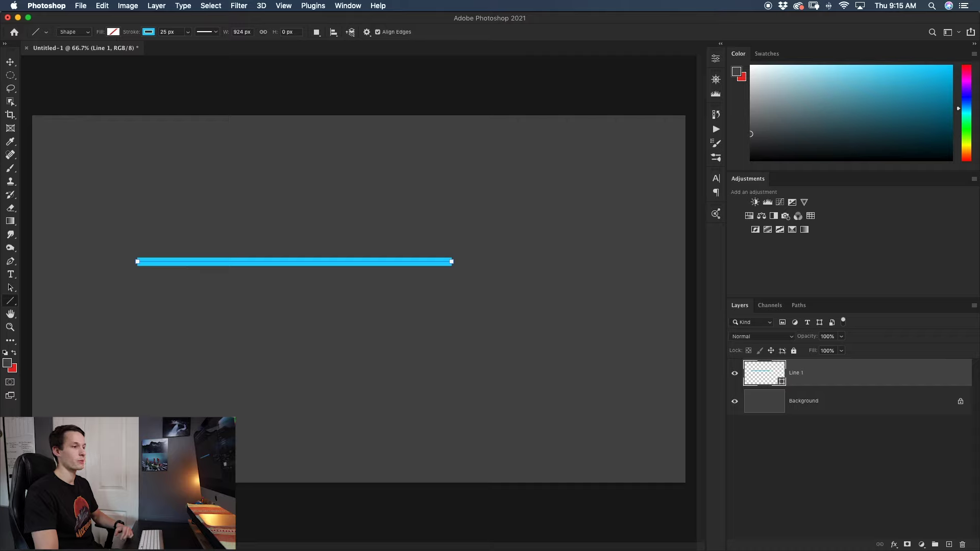
Make Line 1's stroke dashed with dash 2 and gap 4.
left_click(207, 32)
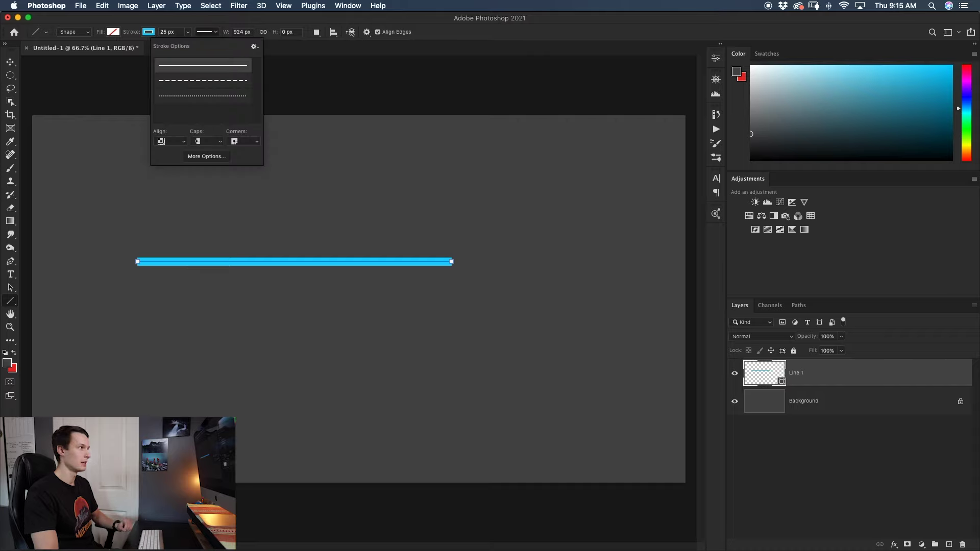
left_click(203, 80)
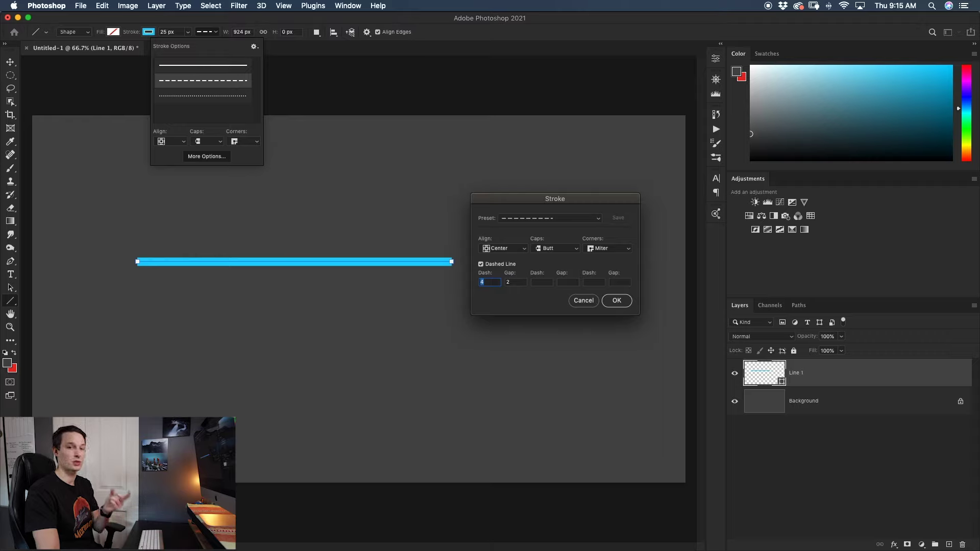
type("2")
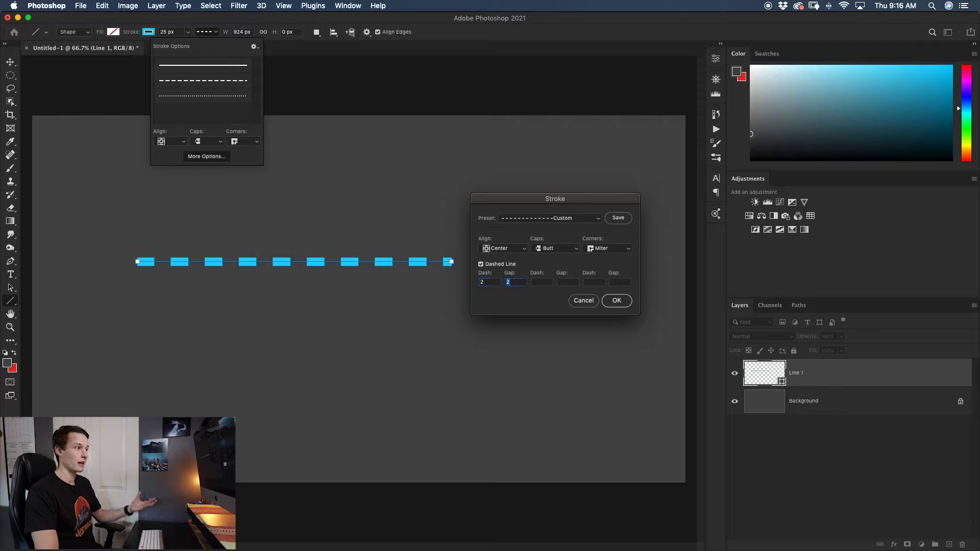
type("4")
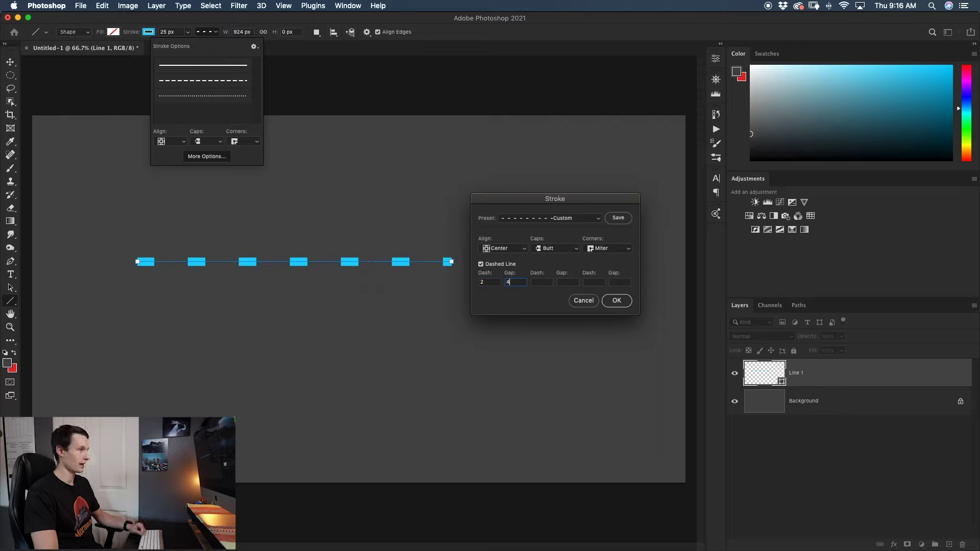
key("Return")
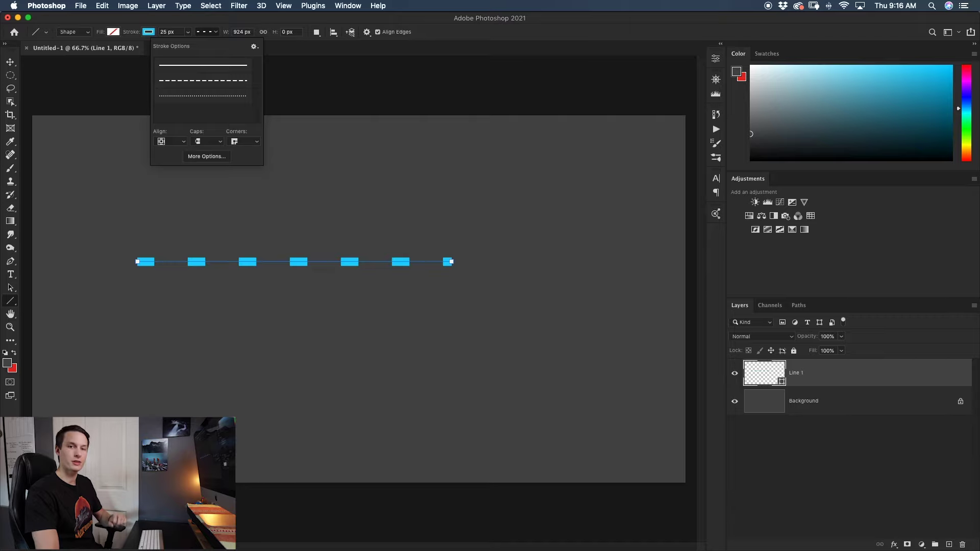
key("Escape")
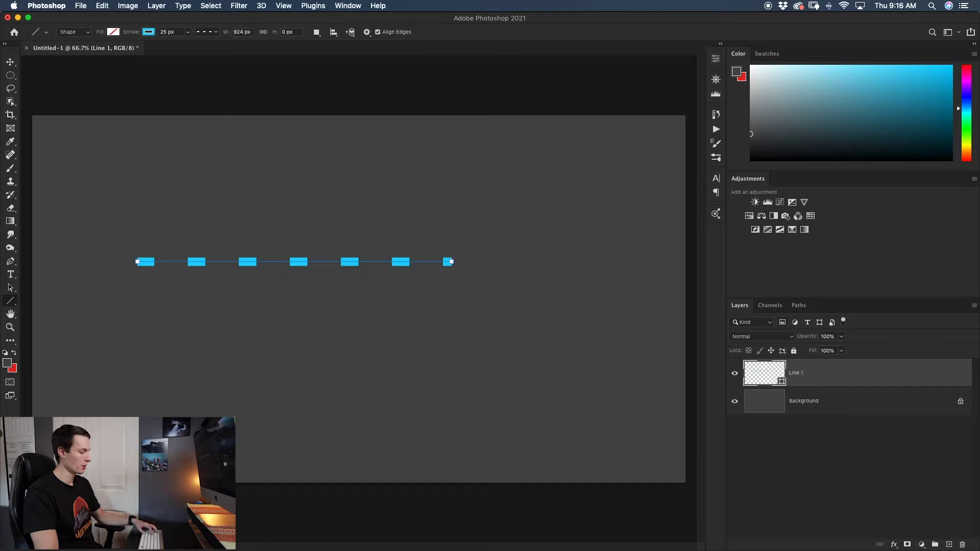
Put the dashed line into warp mode, test and undo bends, then list the warp presets.
key("super+t")
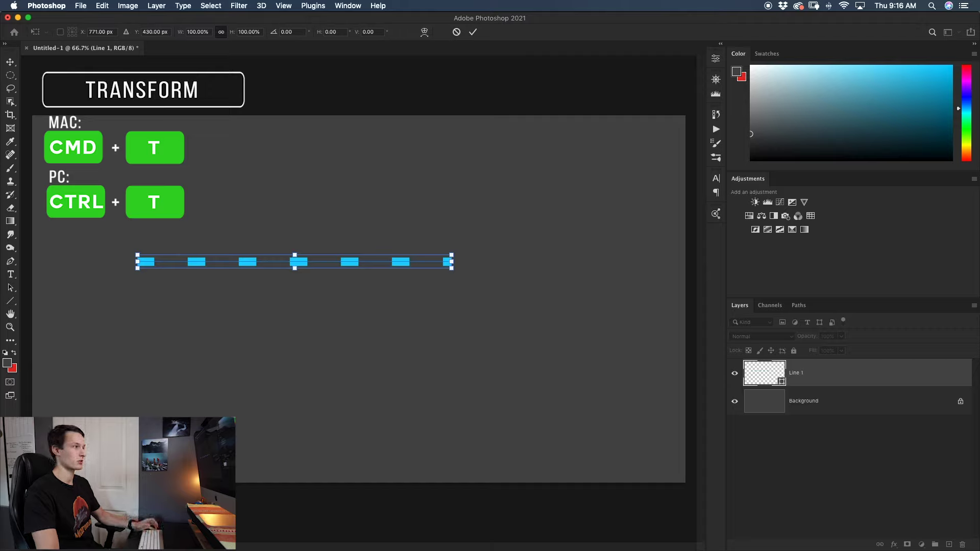
left_click(425, 32)
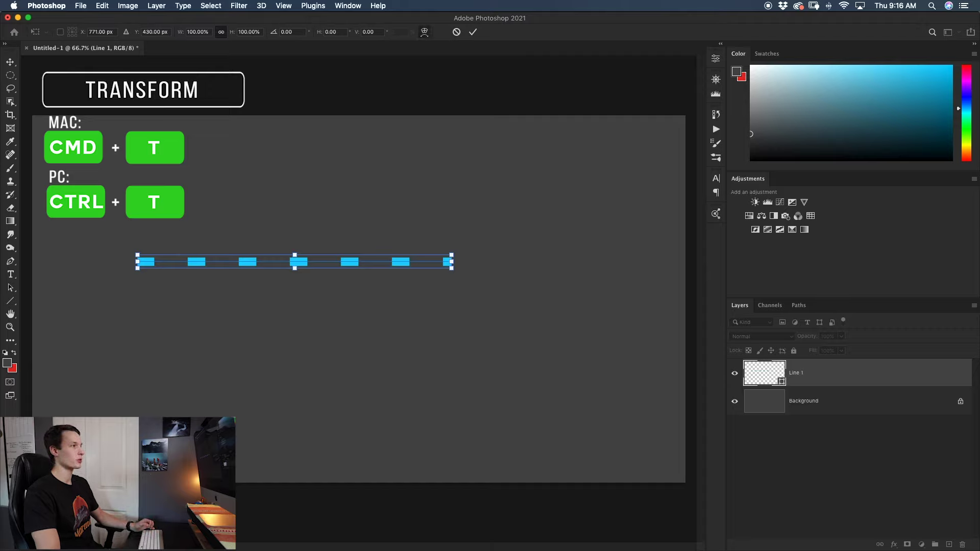
left_click_drag(242, 267, 239, 385)
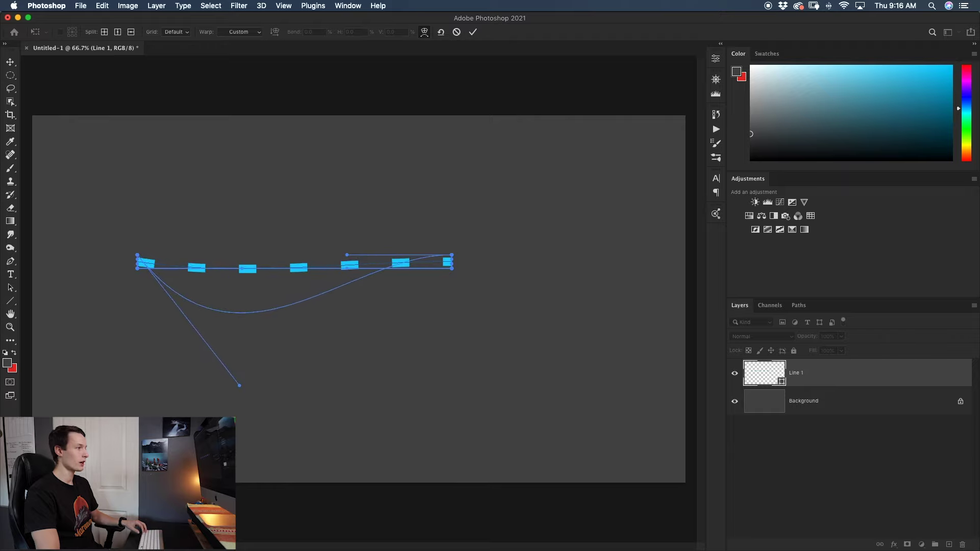
left_click_drag(347, 254, 370, 94)
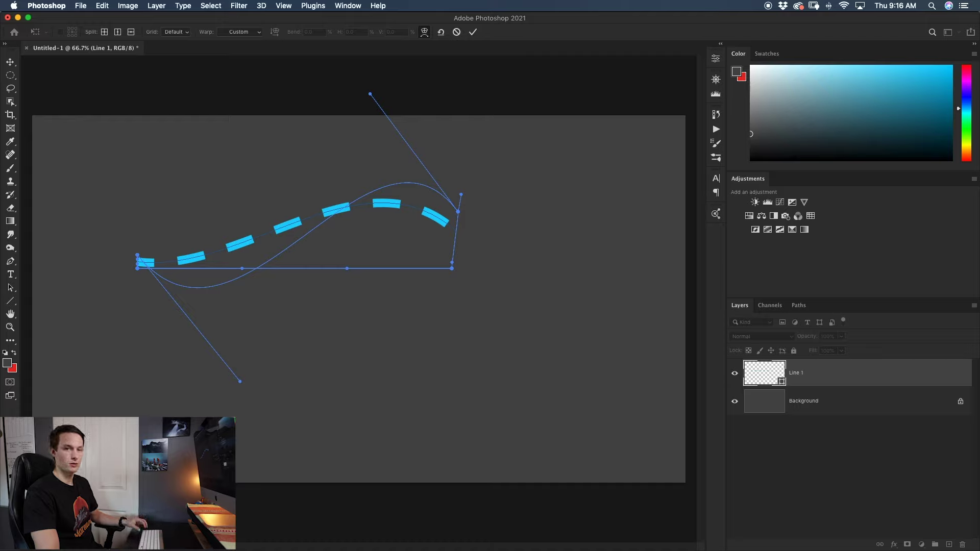
key("super+z")
key("super+z")
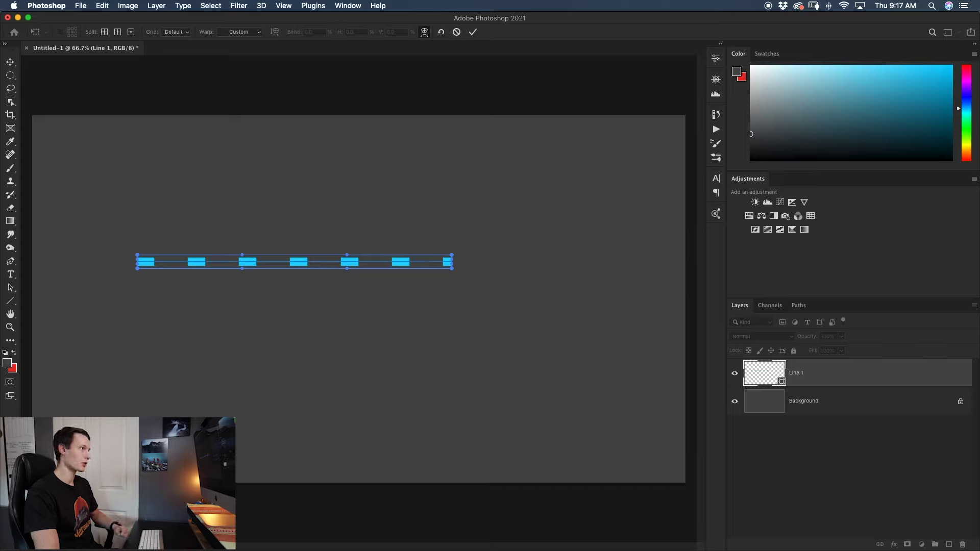
left_click(241, 31)
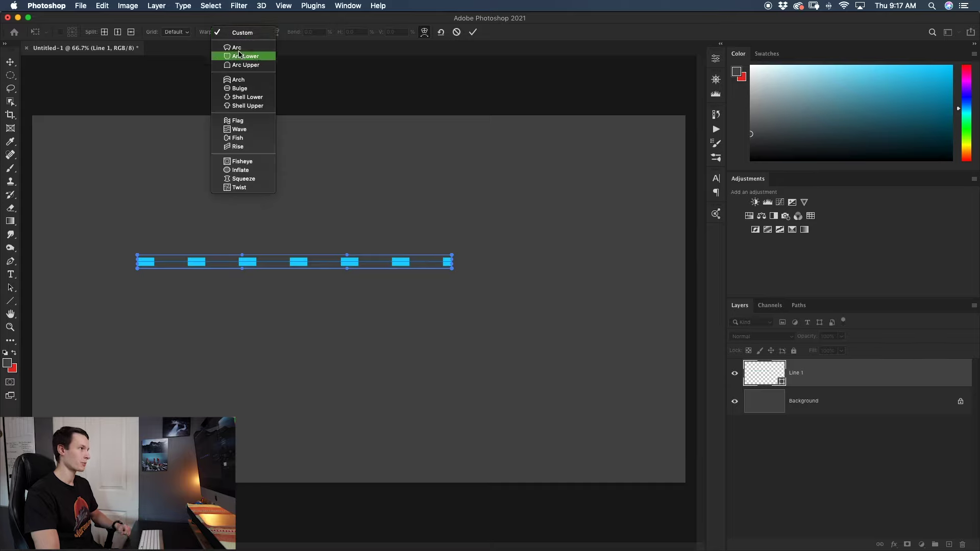
Try the Arc and then Arc Upper warp presets on the dashed line.
left_click(238, 47)
left_click(240, 32)
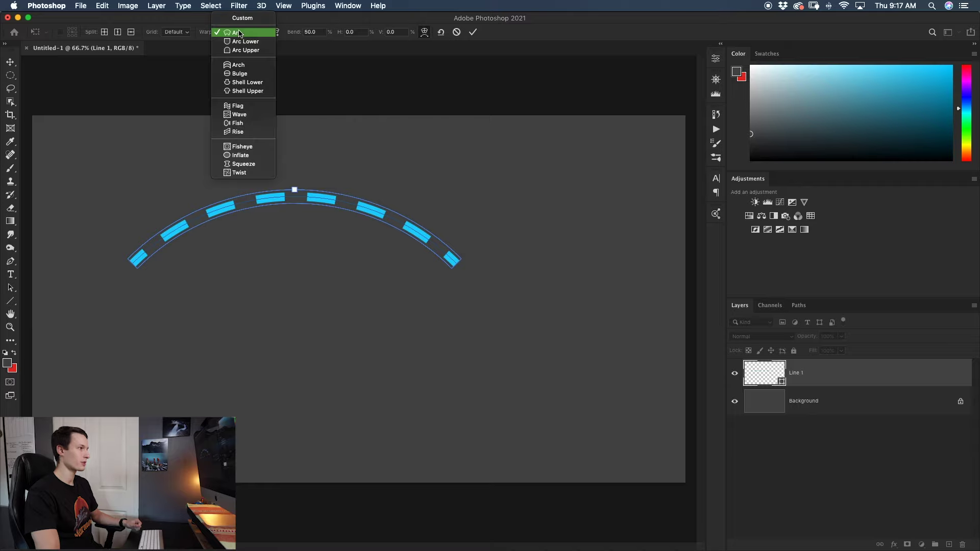
left_click(240, 50)
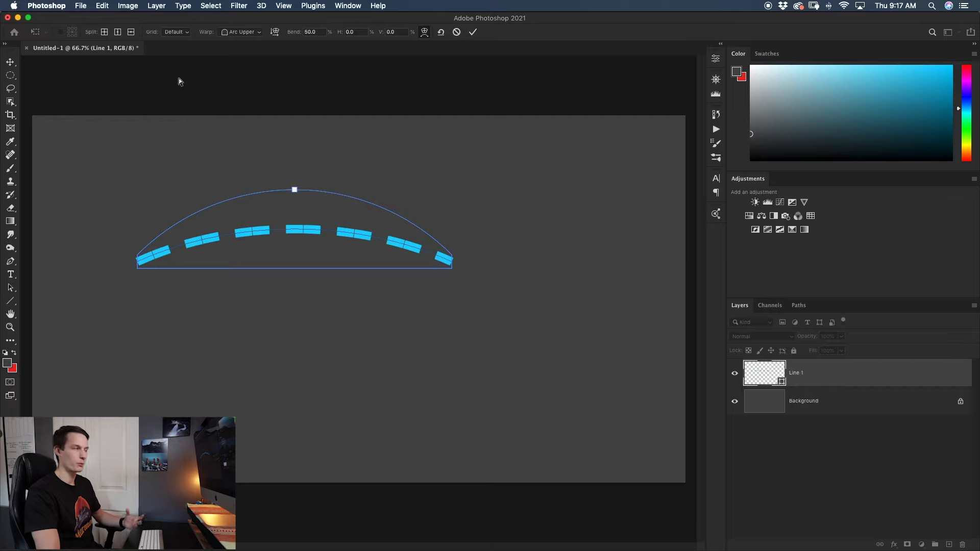
Add a crosswise warp split on the right and pull the lower curve down into a wave.
left_click(104, 32)
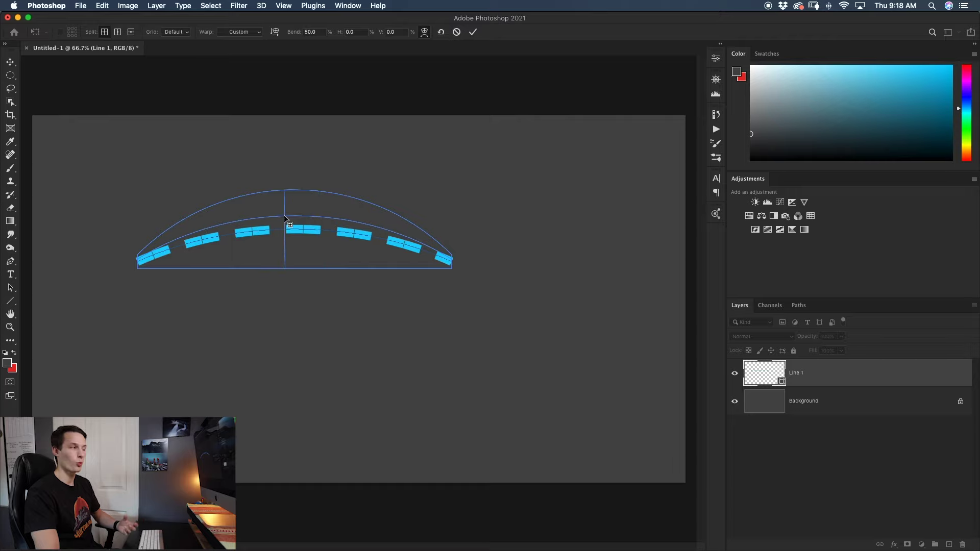
left_click(357, 235)
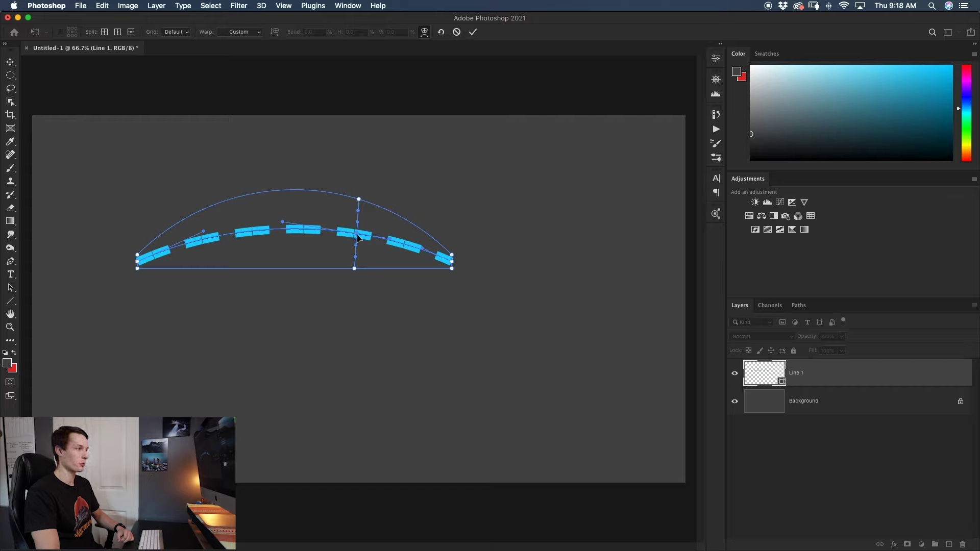
left_click_drag(357, 236, 350, 347)
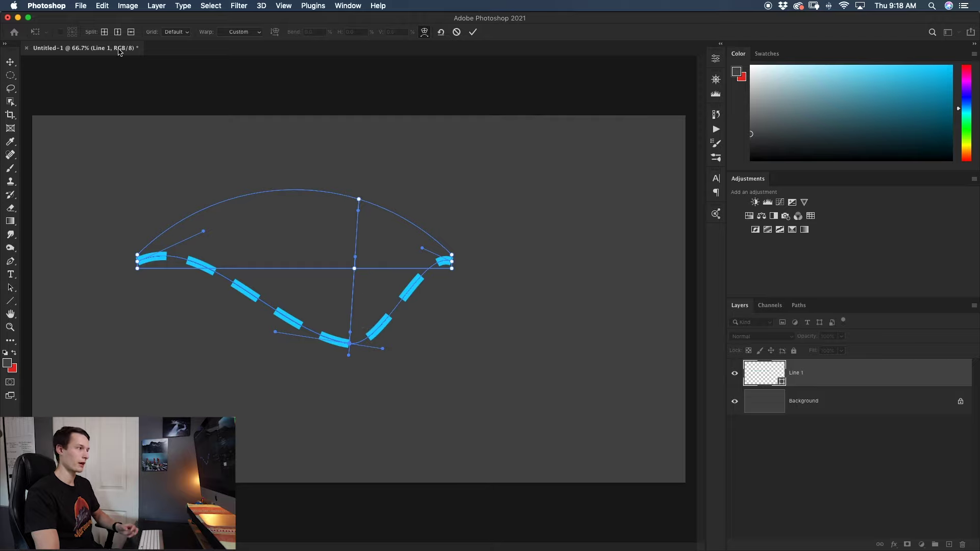
left_click(344, 181)
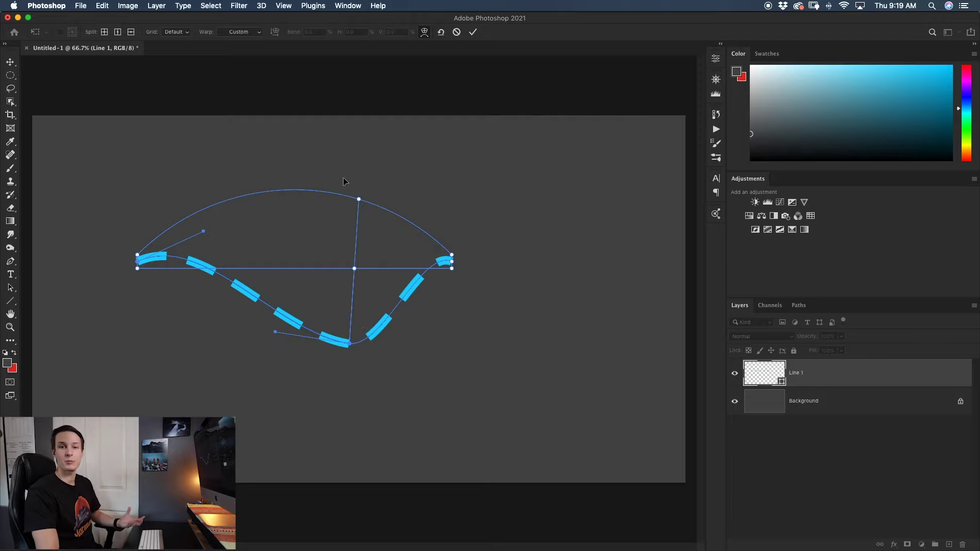
Commit the wave warp, accept converting the live shape to a path, and delete Line 1.
left_click(472, 34)
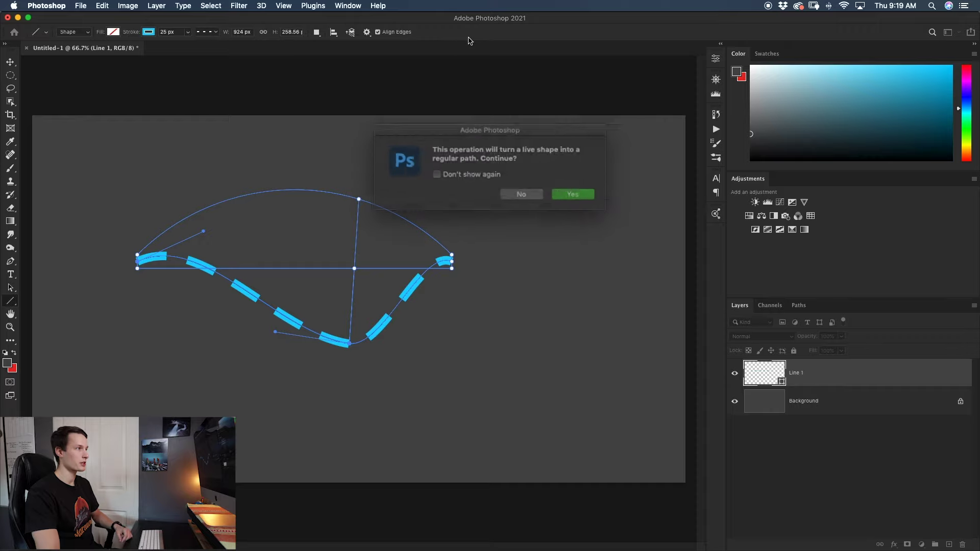
left_click(566, 193)
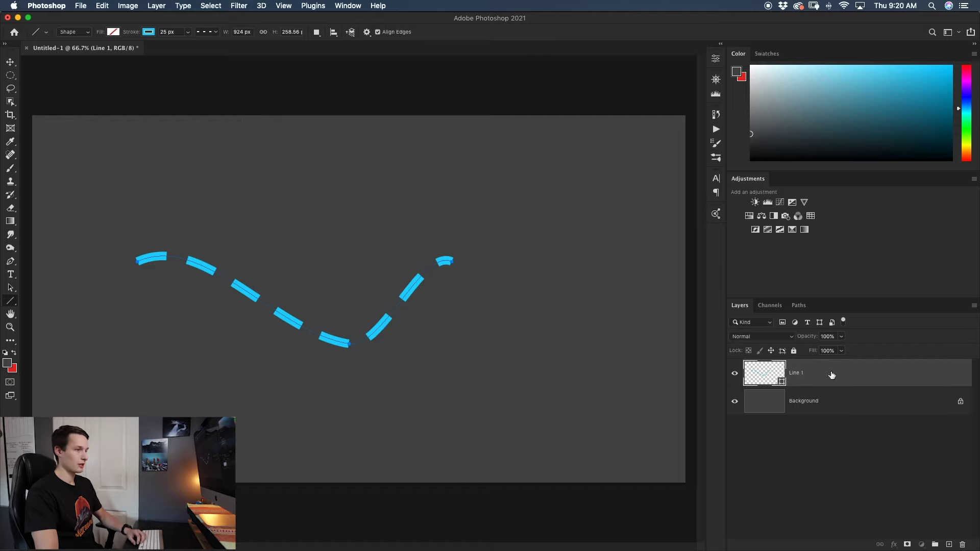
key("BackSpace")
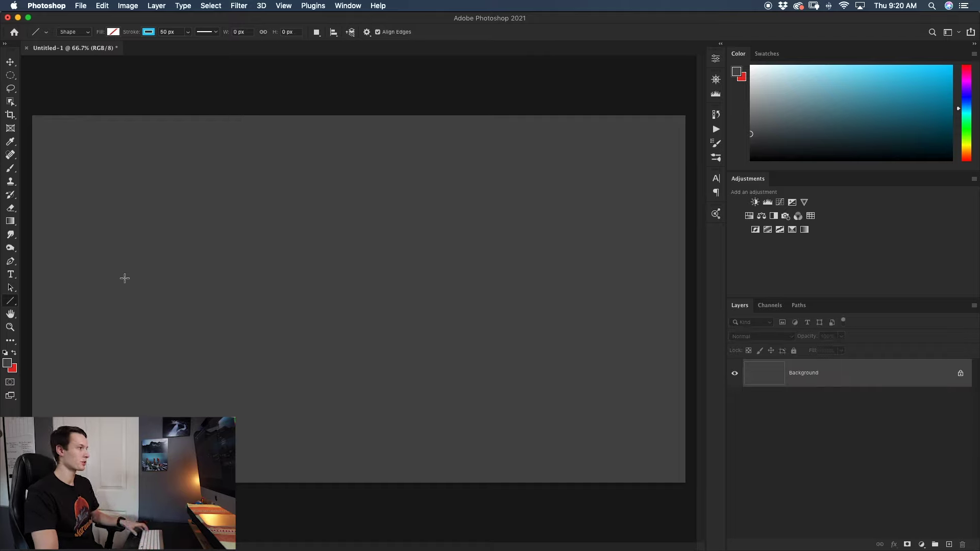
left_click_drag(112, 277, 427, 295)
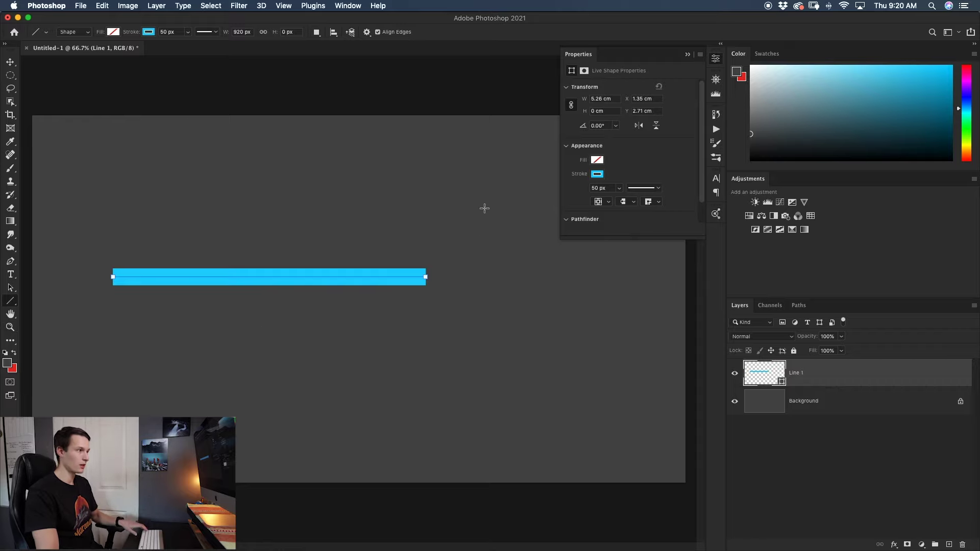
key("shift")
left_click_drag(492, 204, 497, 399)
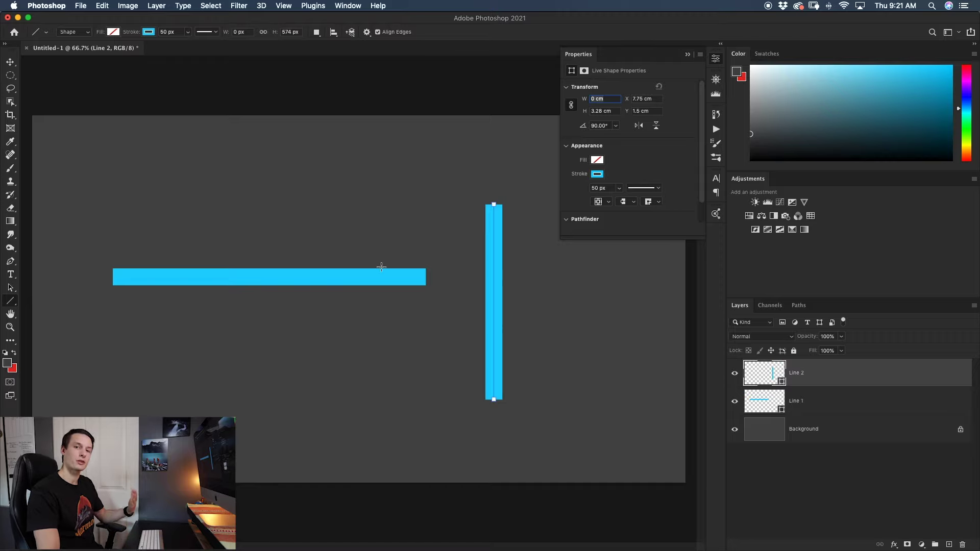
key("super+z")
key("super+z")
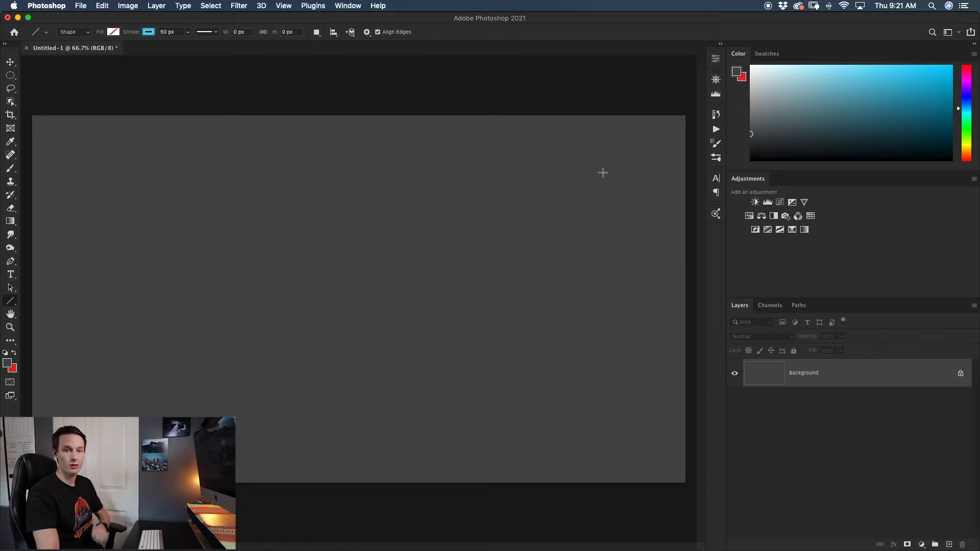
Switch to the Pen tool with its mode kept on Shape.
left_click(10, 261)
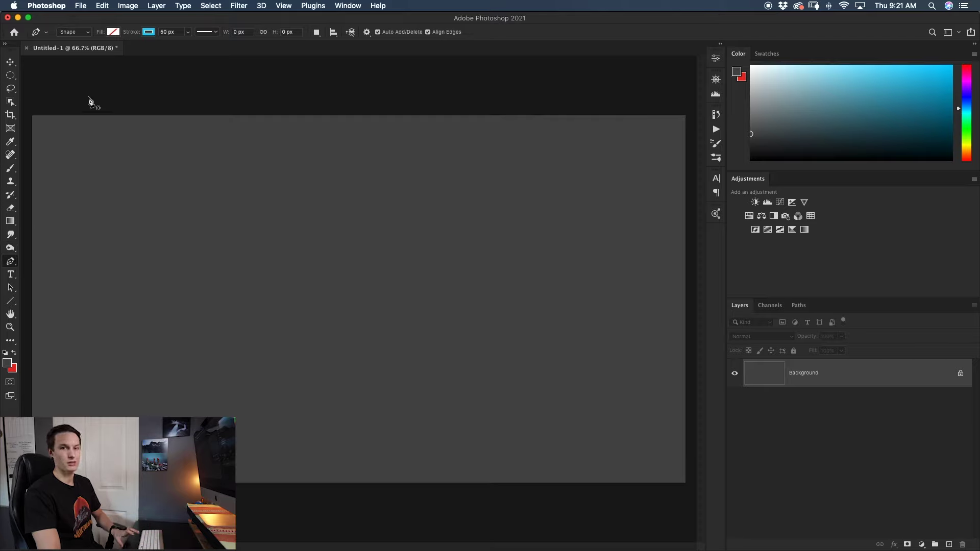
left_click(57, 32)
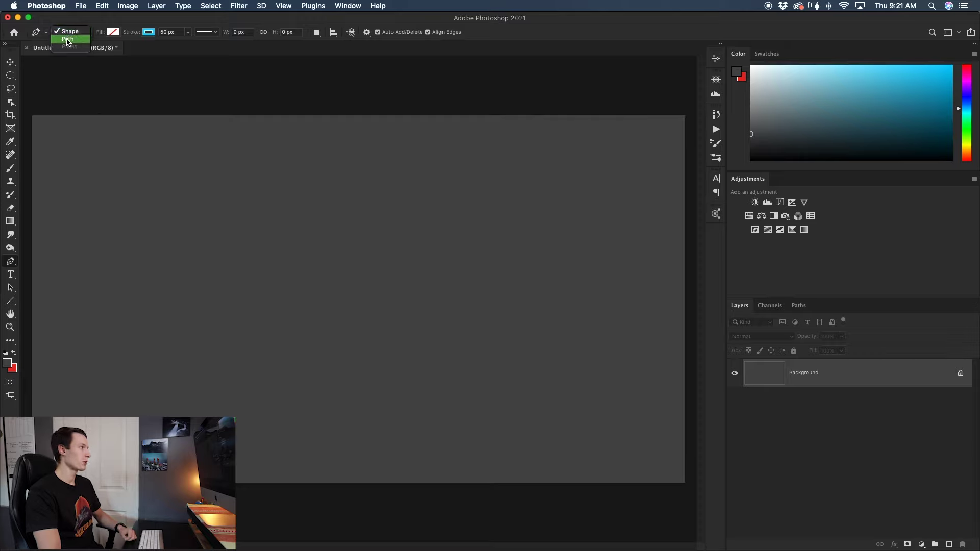
left_click(64, 31)
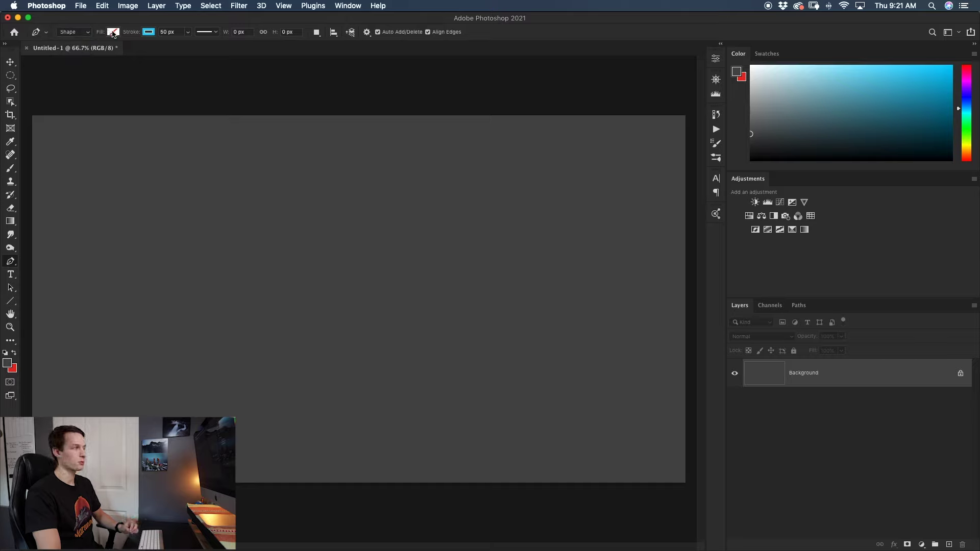
Set the pen shape to no fill and a solid white 35 px stroke.
left_click(116, 35)
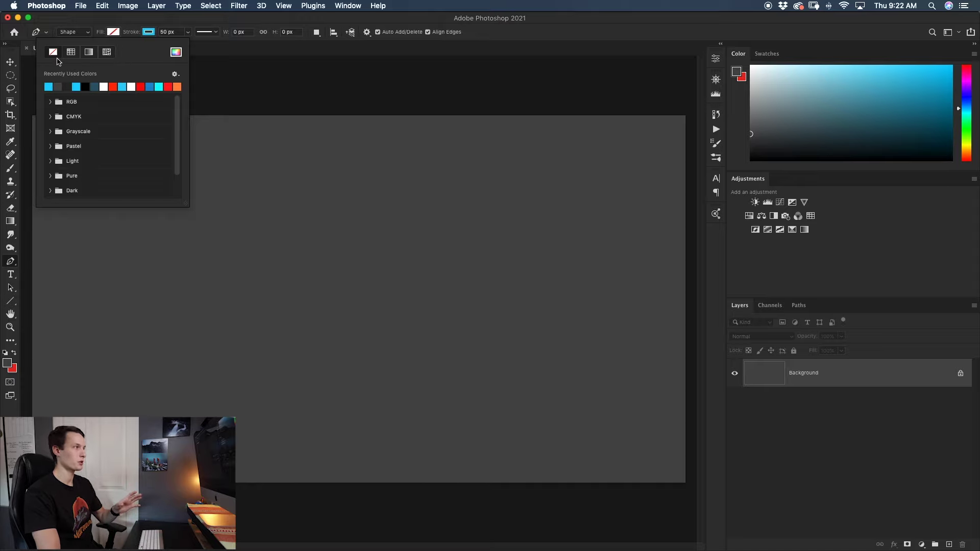
left_click(148, 32)
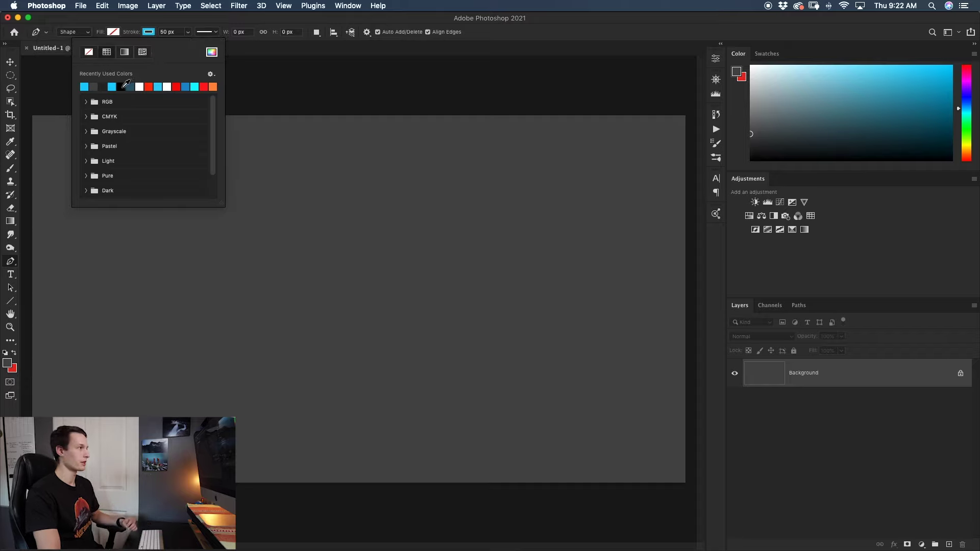
left_click(139, 87)
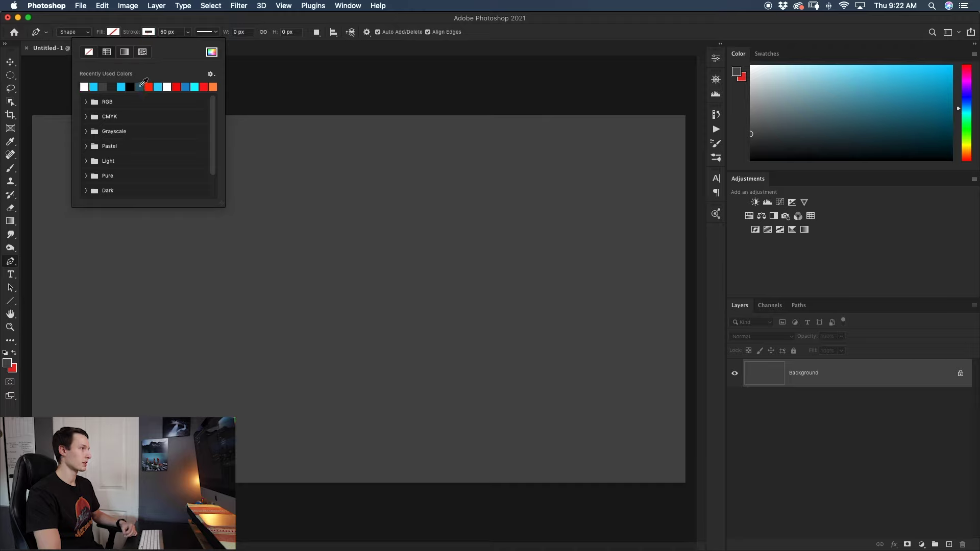
left_click(165, 32)
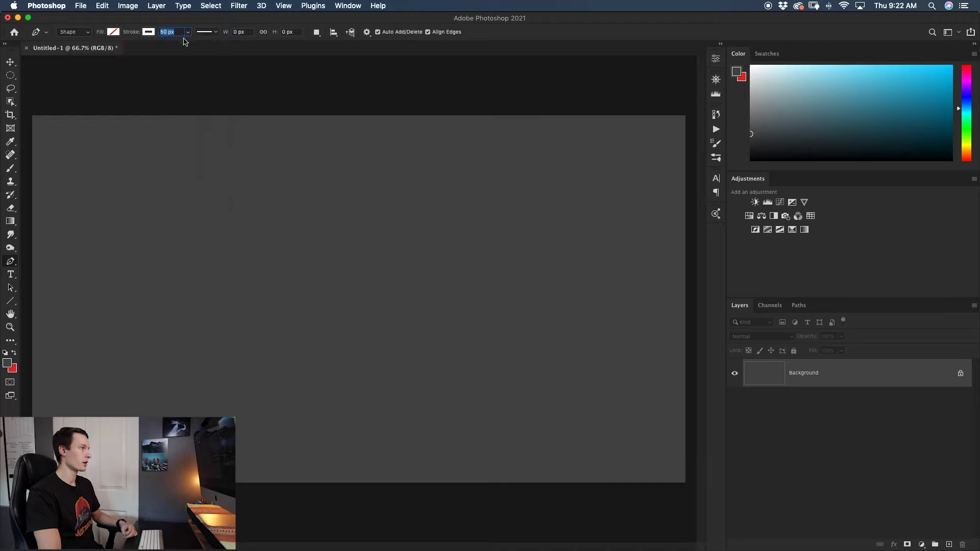
type("35")
key("Return")
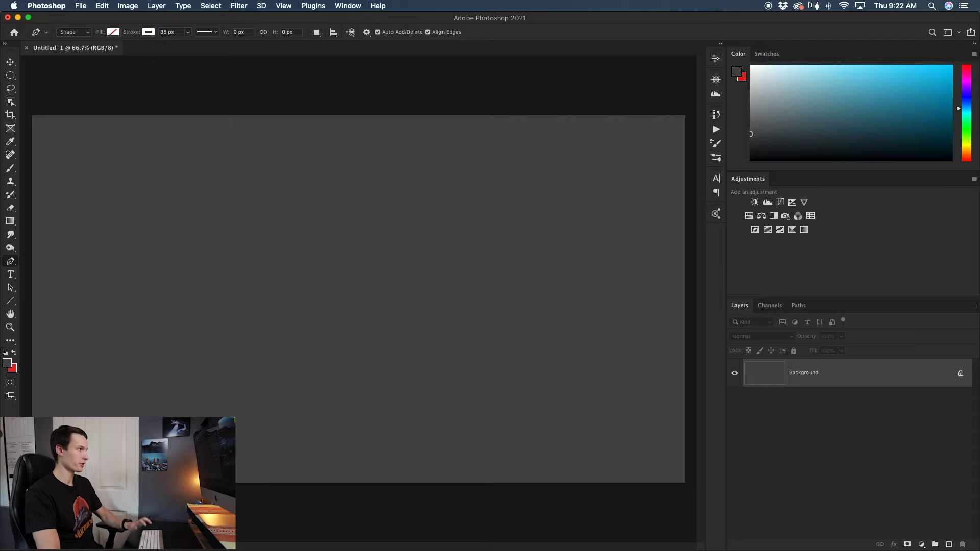
left_click(207, 32)
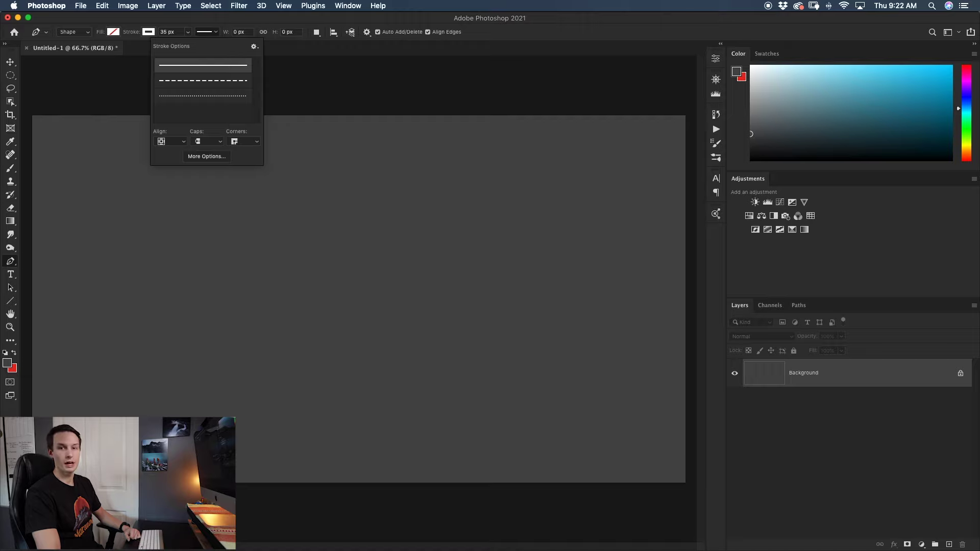
key("Escape")
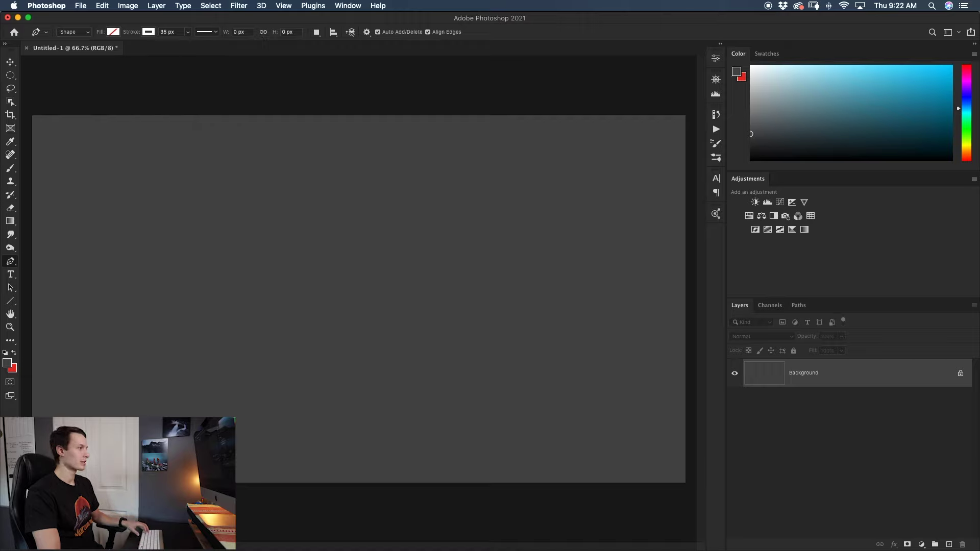
left_click(90, 231)
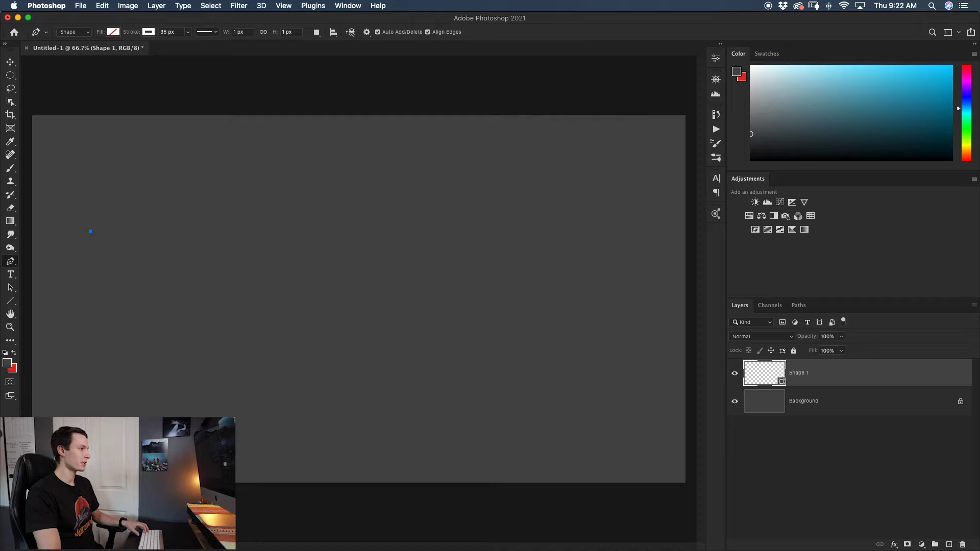
left_click(383, 214)
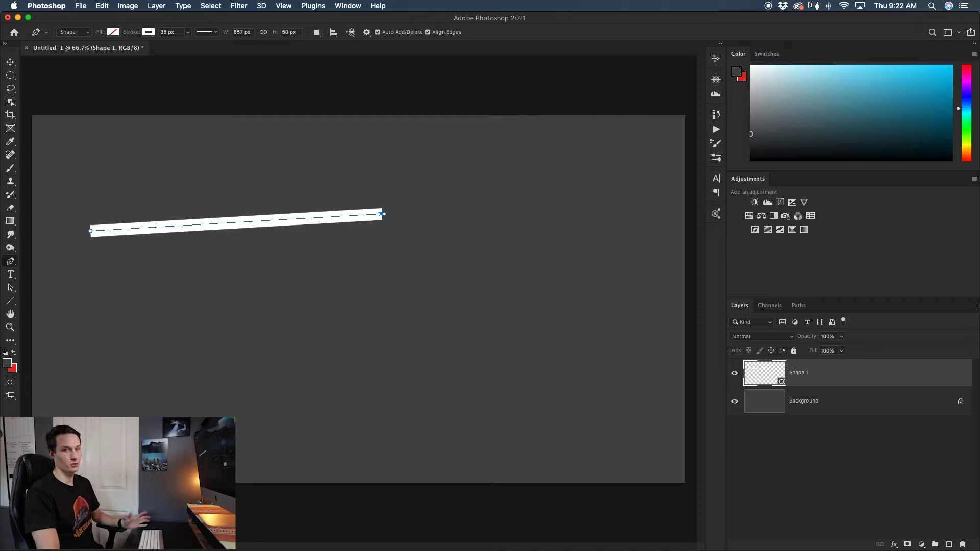
left_click(508, 154)
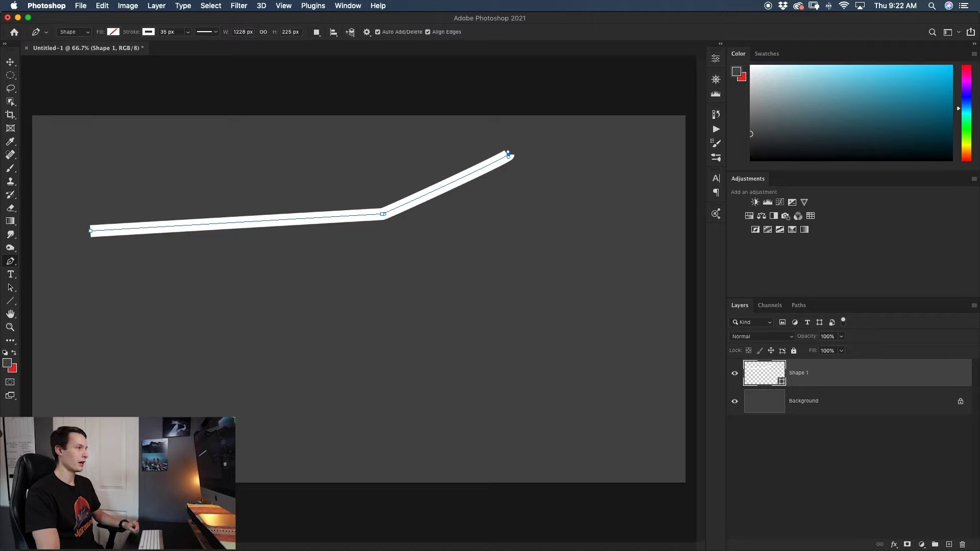
left_click(595, 184)
left_click(622, 295)
left_click(557, 357)
left_click(554, 252)
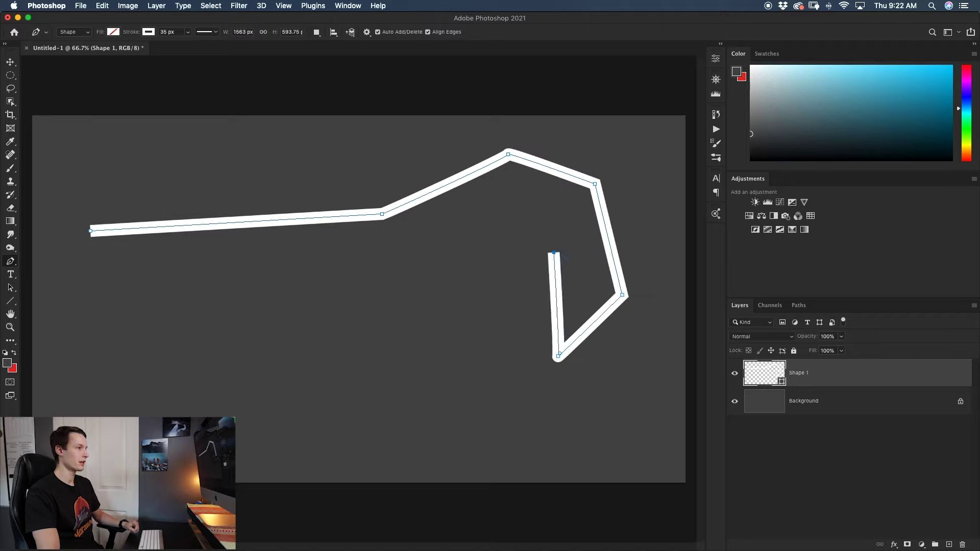
left_click(437, 249)
left_click(418, 309)
left_click(493, 349)
left_click(536, 416)
left_click(412, 414)
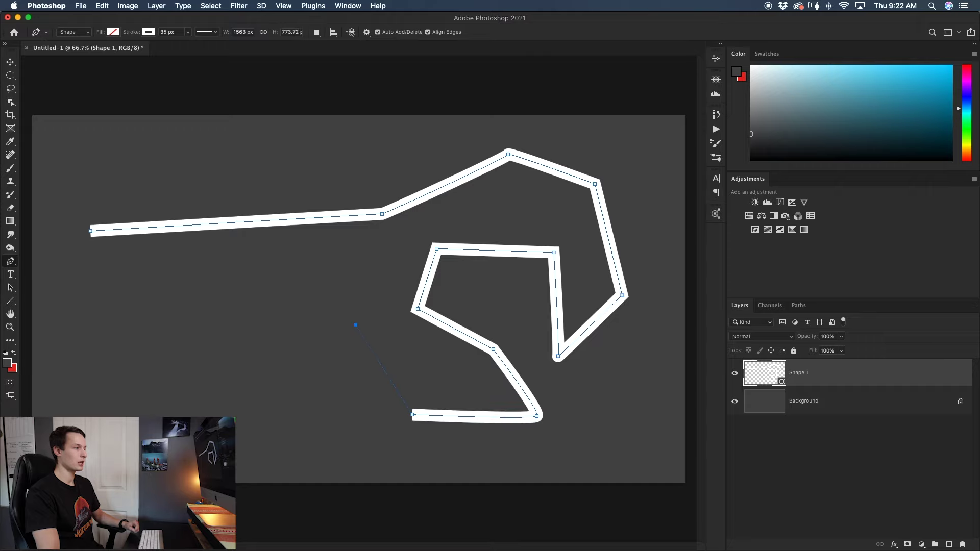
left_click(355, 325)
left_click(375, 278)
left_click(232, 281)
left_click(217, 333)
left_click(263, 383)
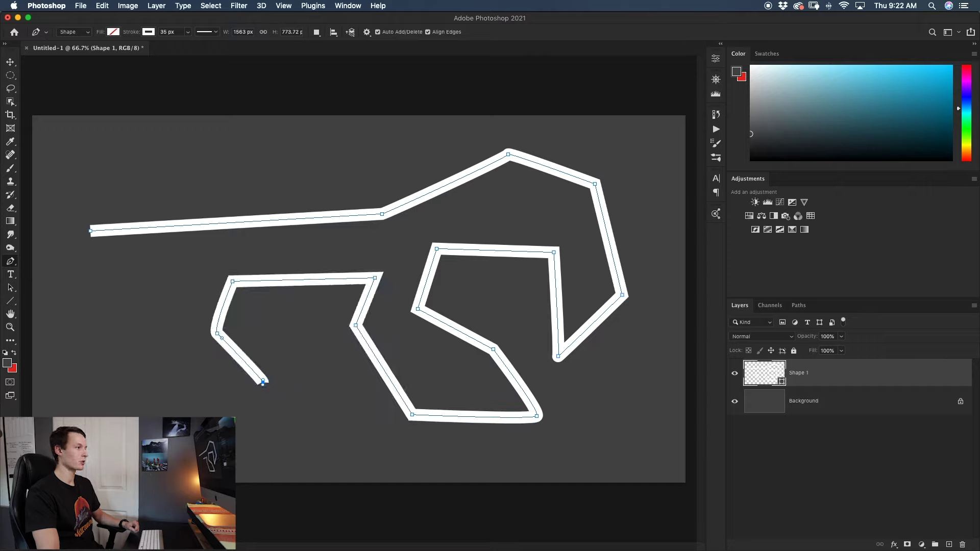
left_click(242, 437)
left_click(164, 392)
left_click(152, 331)
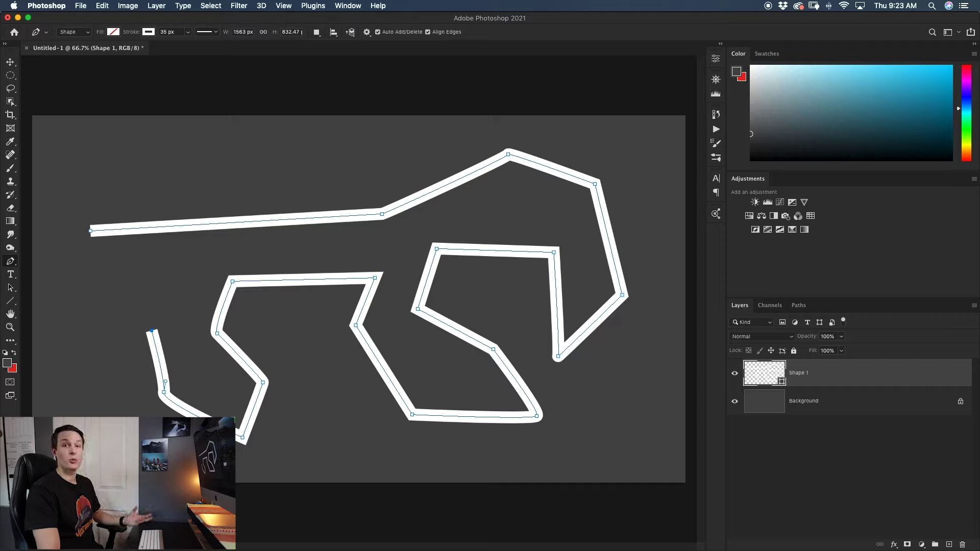
key("BackSpace")
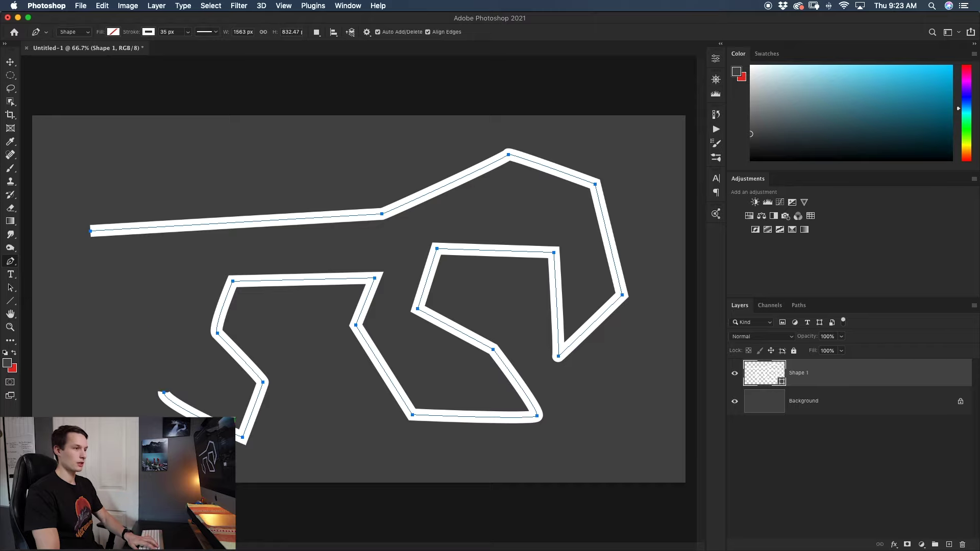
key("BackSpace")
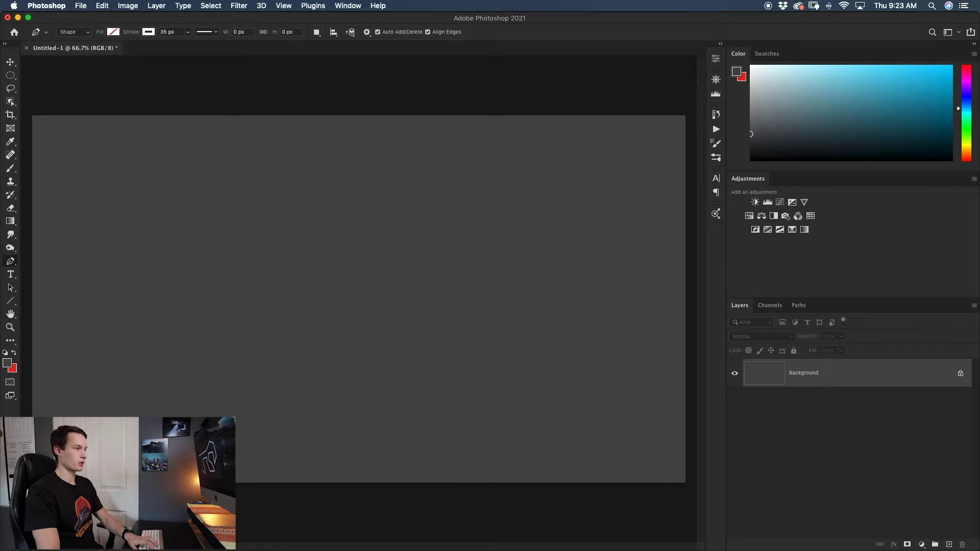
Draw a white S-curve with the Pen from the left edge, dipping low before the right end.
left_click(71, 296)
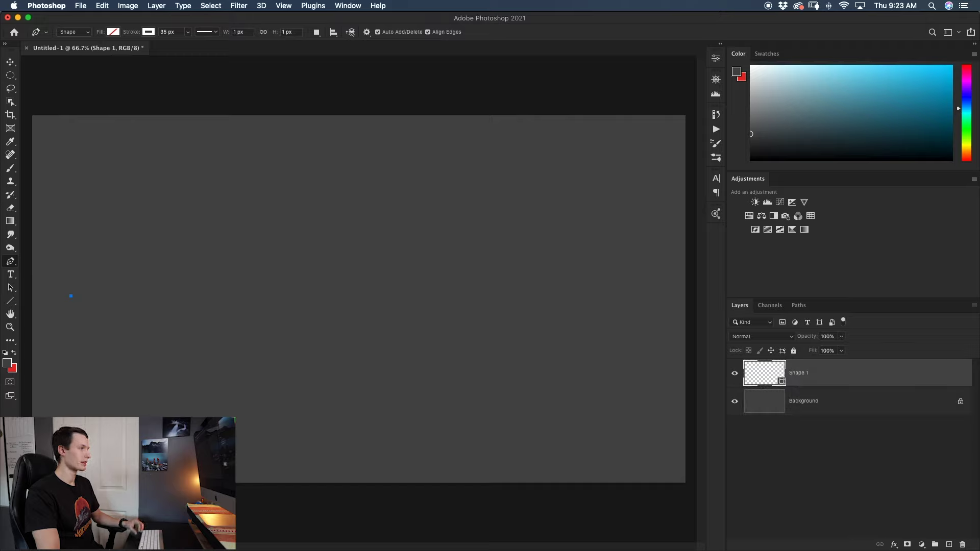
left_click(332, 288)
left_click_drag(363, 354, 382, 385)
left_click_drag(416, 414, 441, 430)
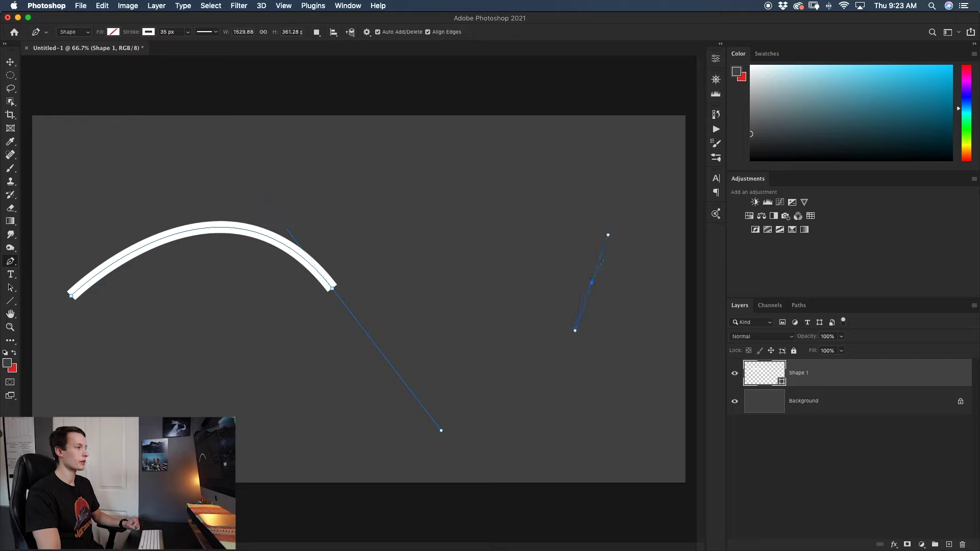
left_click_drag(614, 207, 614, 207)
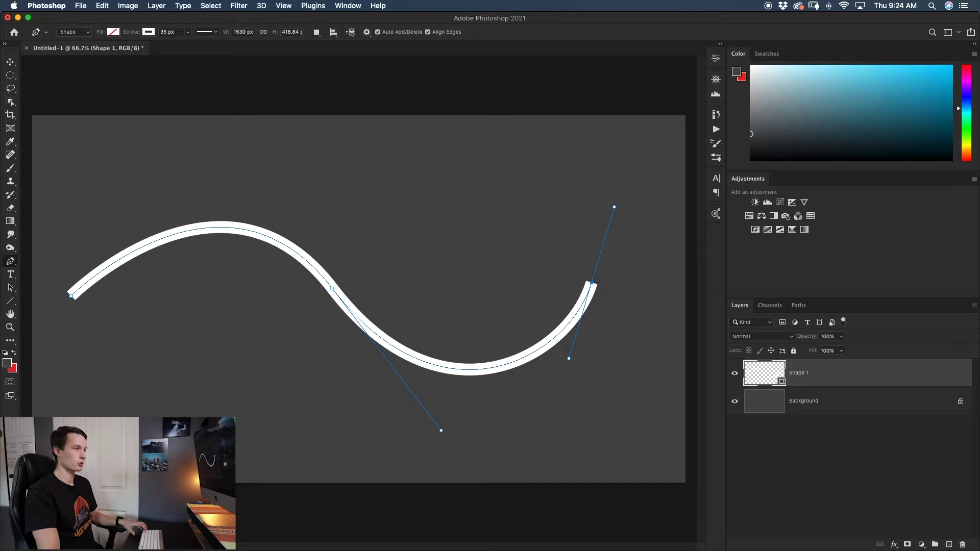
mouse_move(569, 358)
left_mouse_down()
mouse_move(575, 394)
mouse_move(549, 415)
left_mouse_up()
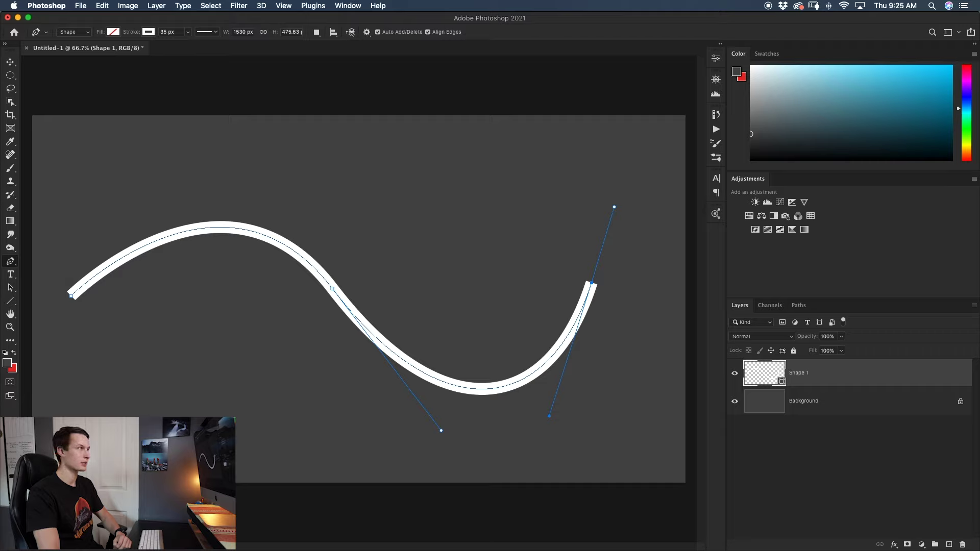
Make the white curve's stroke dashed with dash 2 and gap 3.
left_click(207, 32)
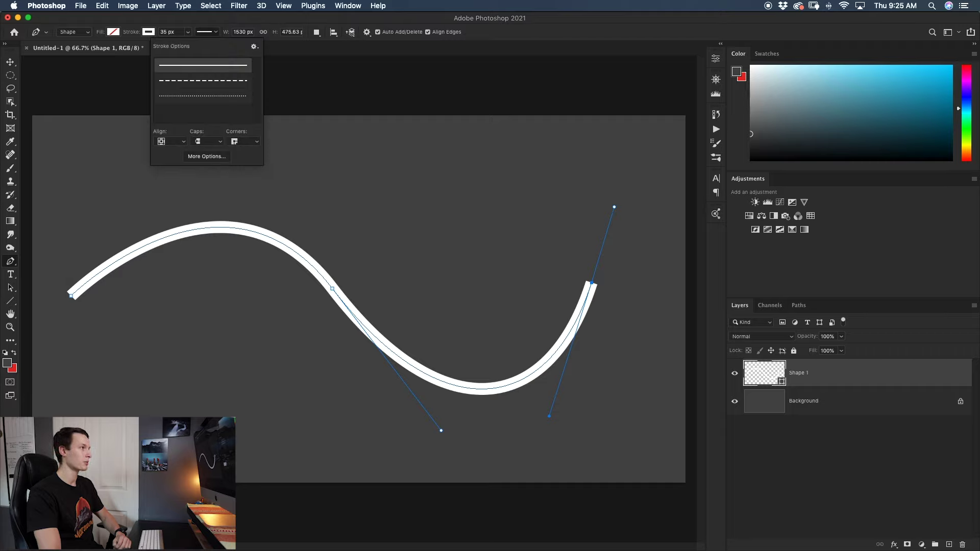
left_click(204, 80)
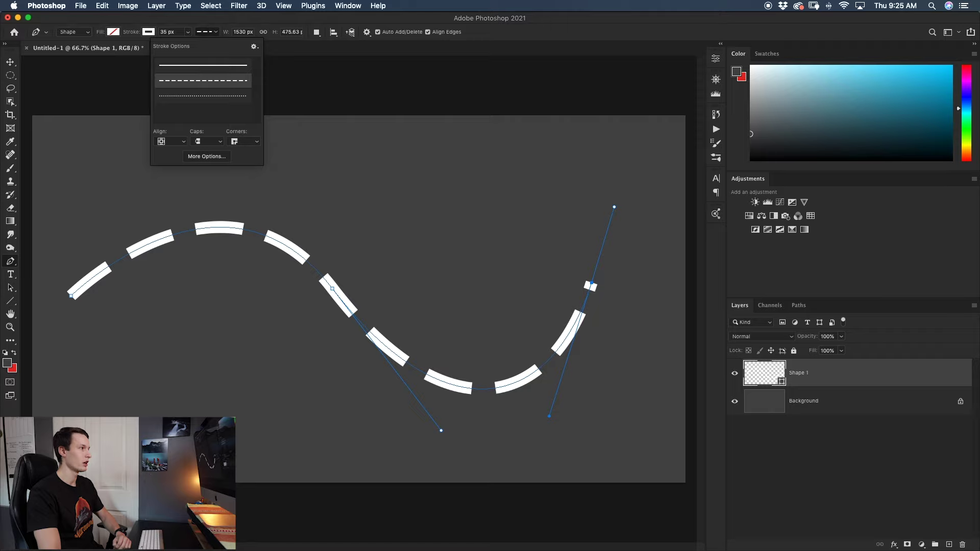
left_click(207, 156)
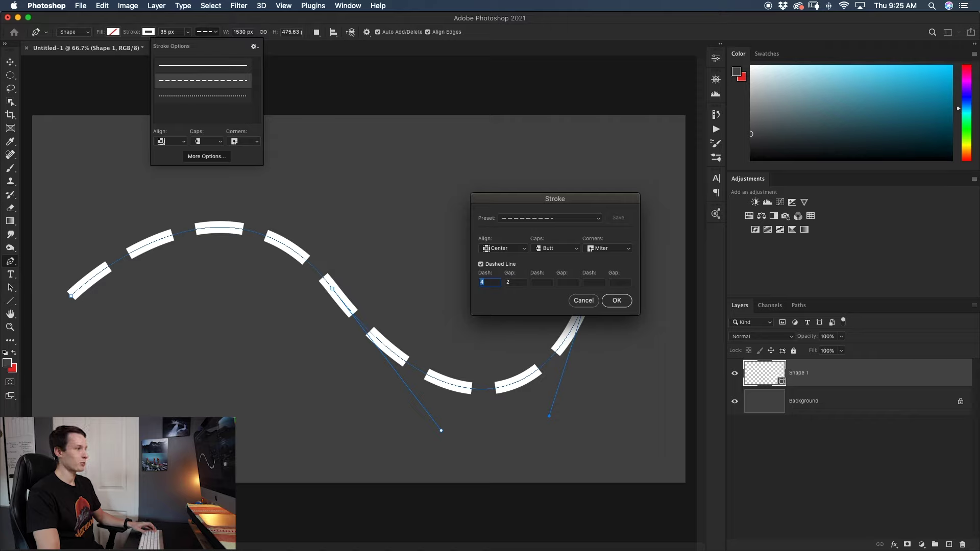
type("2")
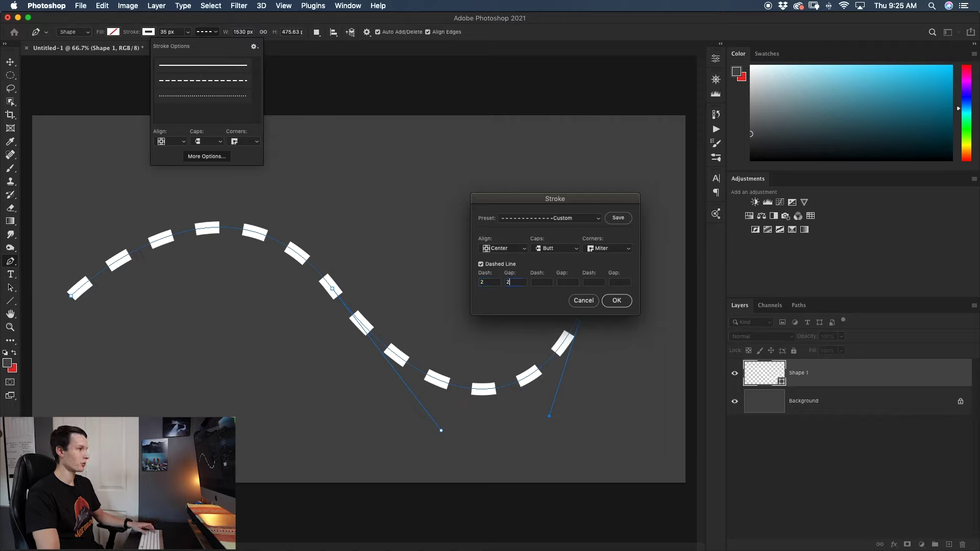
type("3")
key("Return")
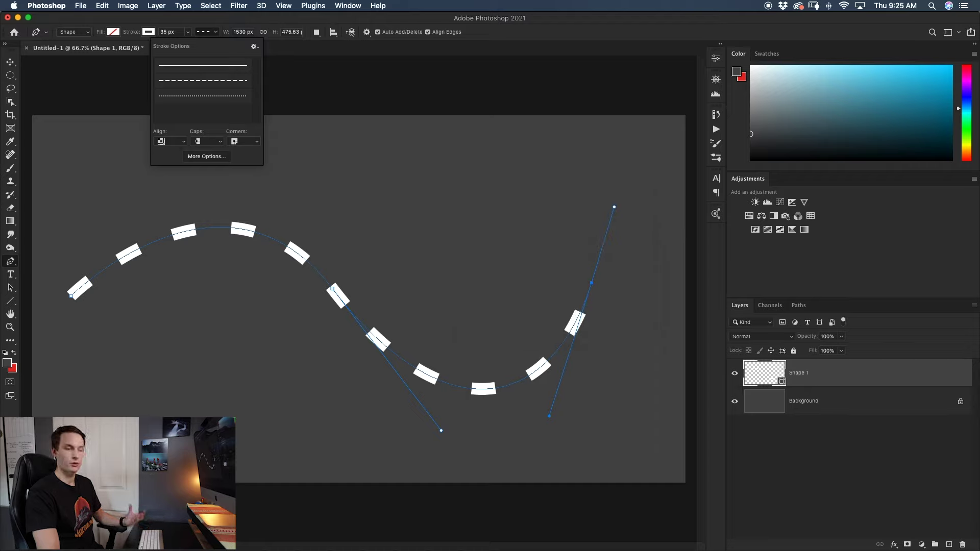
key("Escape")
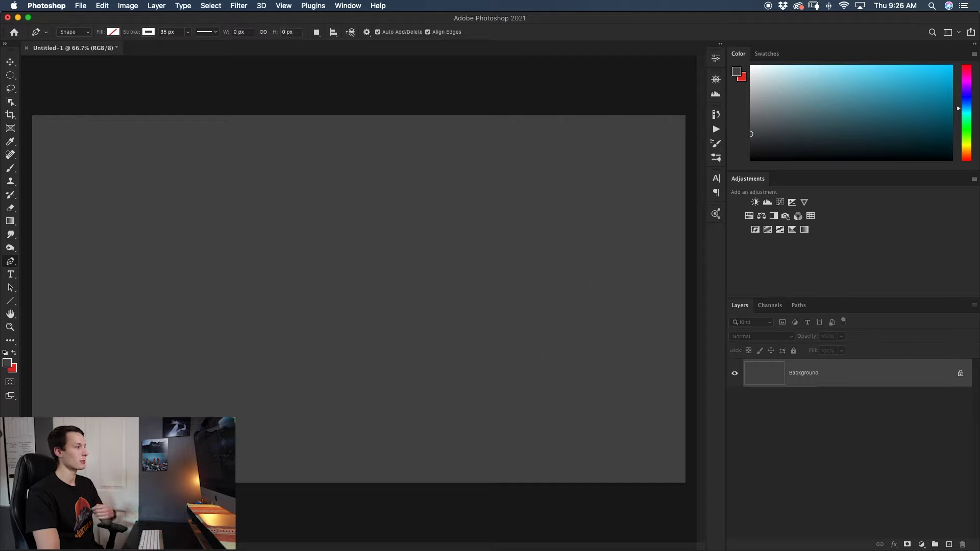
Draw a straight white shape line across the left of the canvas, undo it, and switch to the Brush tool.
left_click(80, 261)
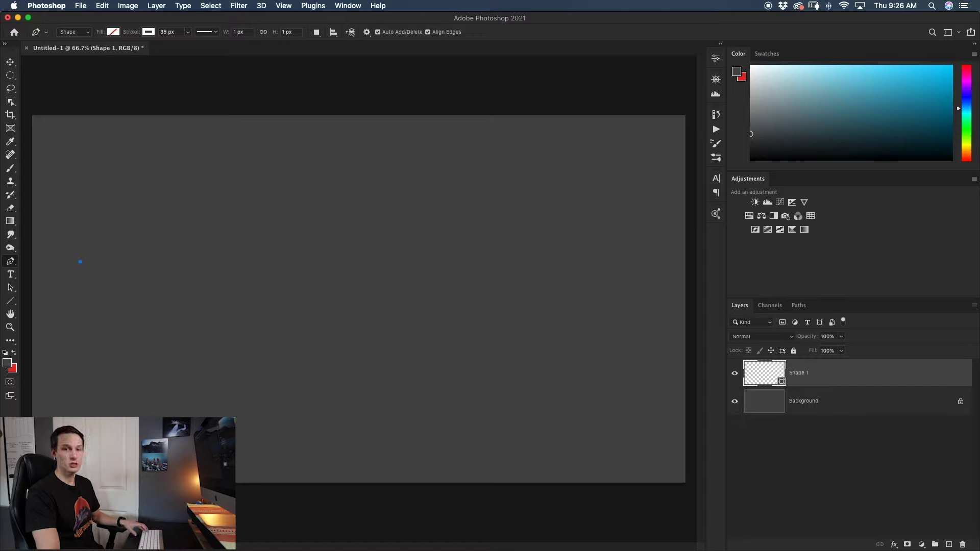
left_click(403, 261)
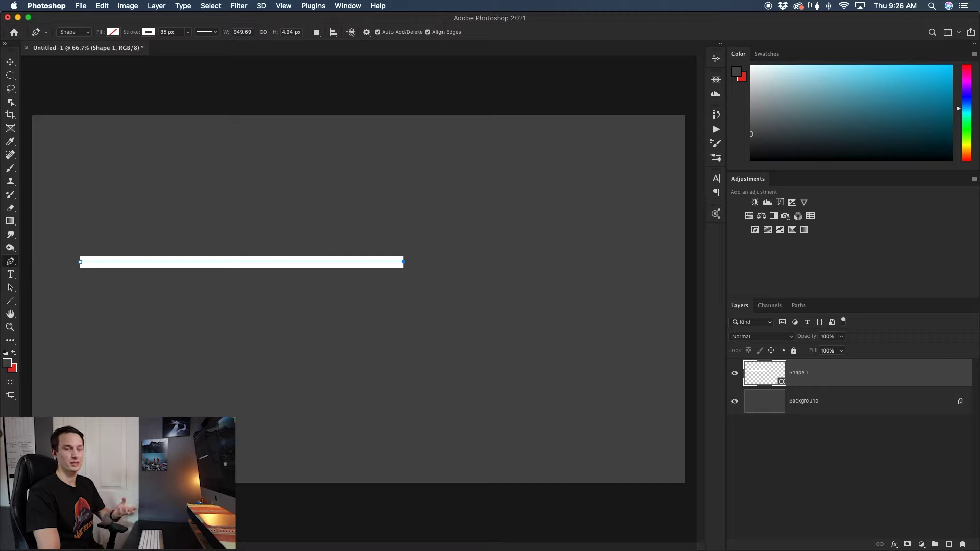
key("super+z")
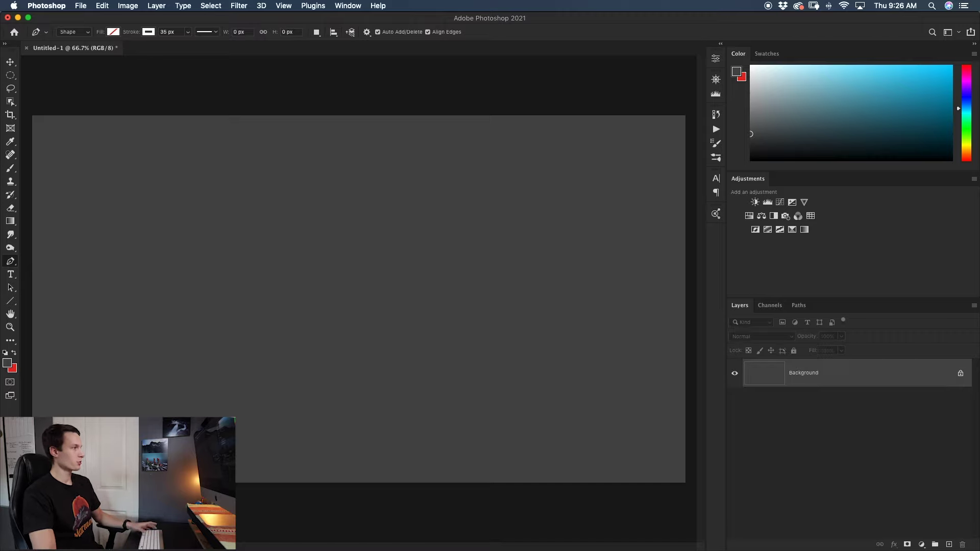
key("b")
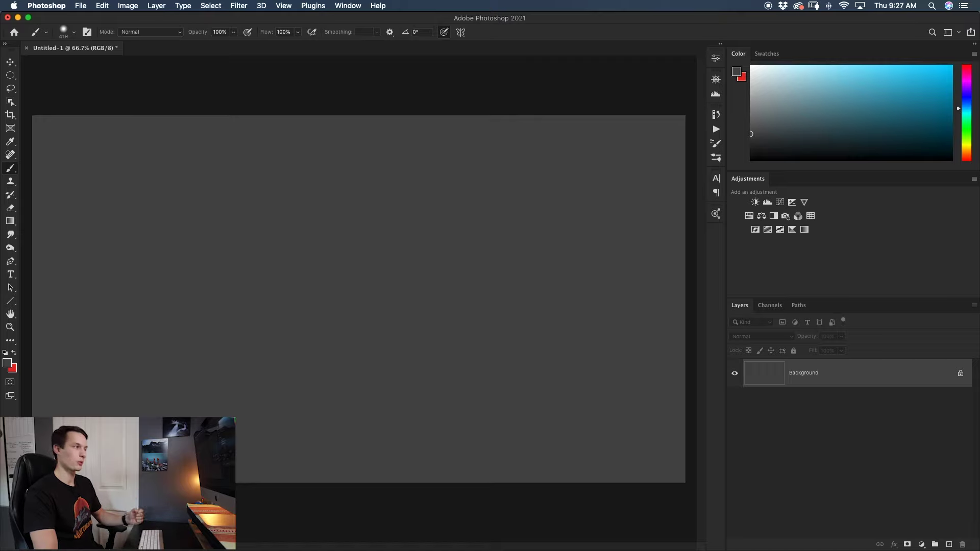
Give the brush a Hard Round tip at 78 px size with 100% hardness.
left_click(63, 32)
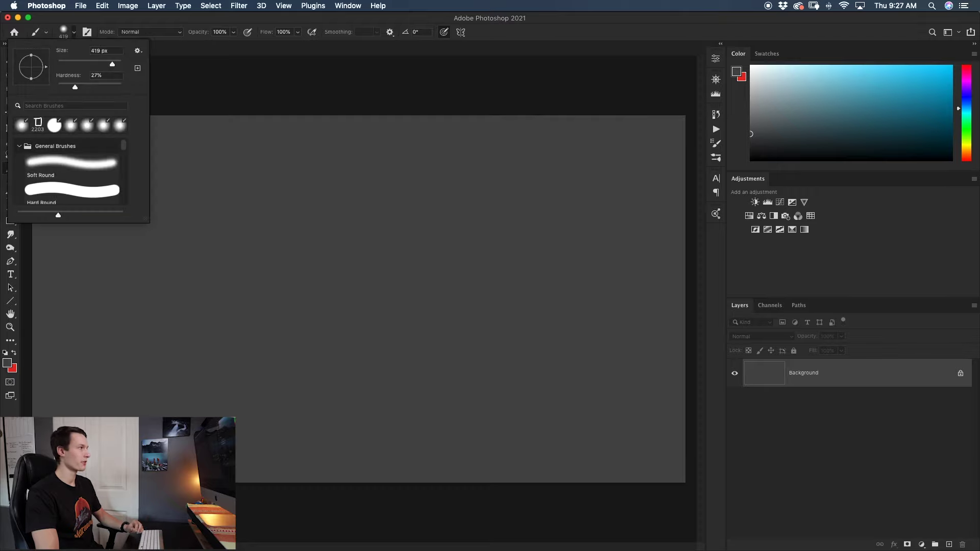
mouse_move(112, 64)
left_mouse_down()
mouse_move(82, 64)
mouse_move(66, 87)
left_mouse_up()
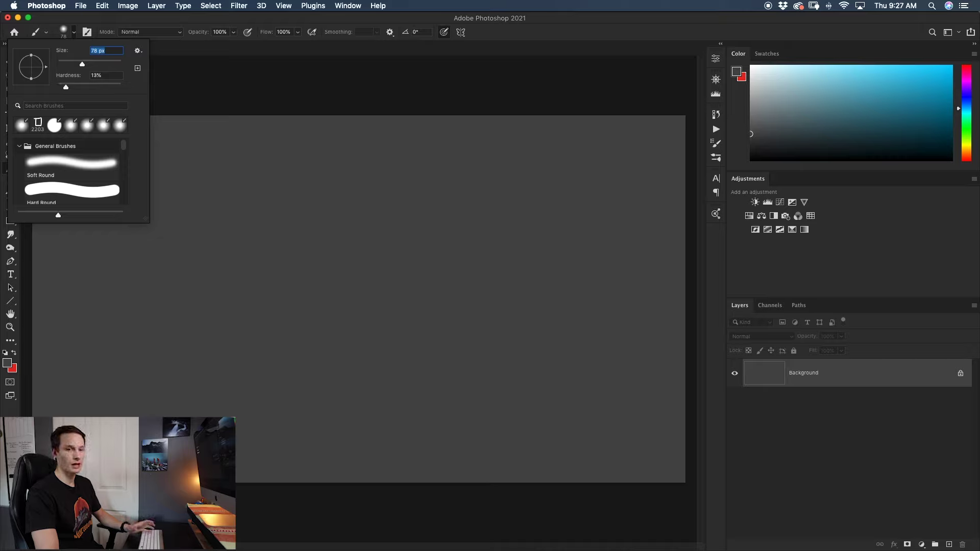
left_click_drag(65, 87, 121, 87)
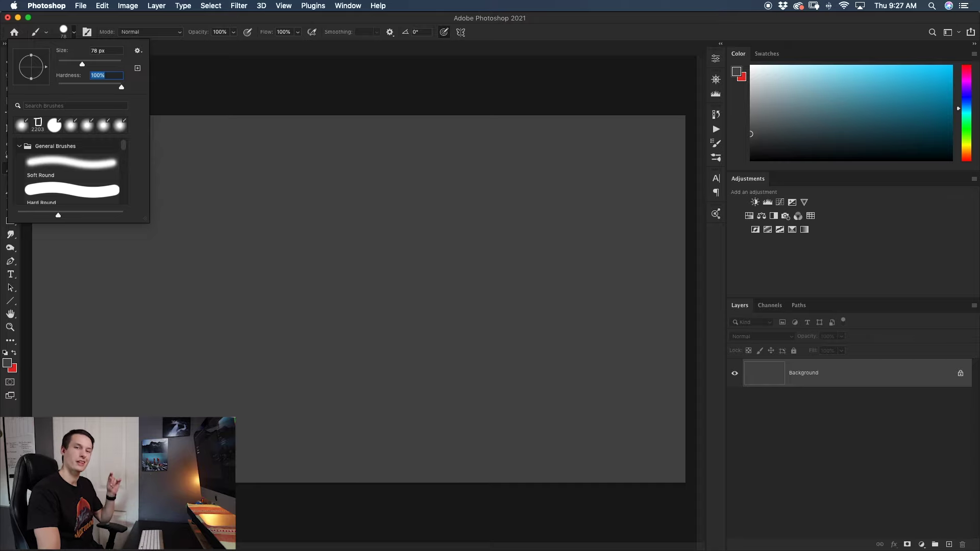
left_click(71, 188)
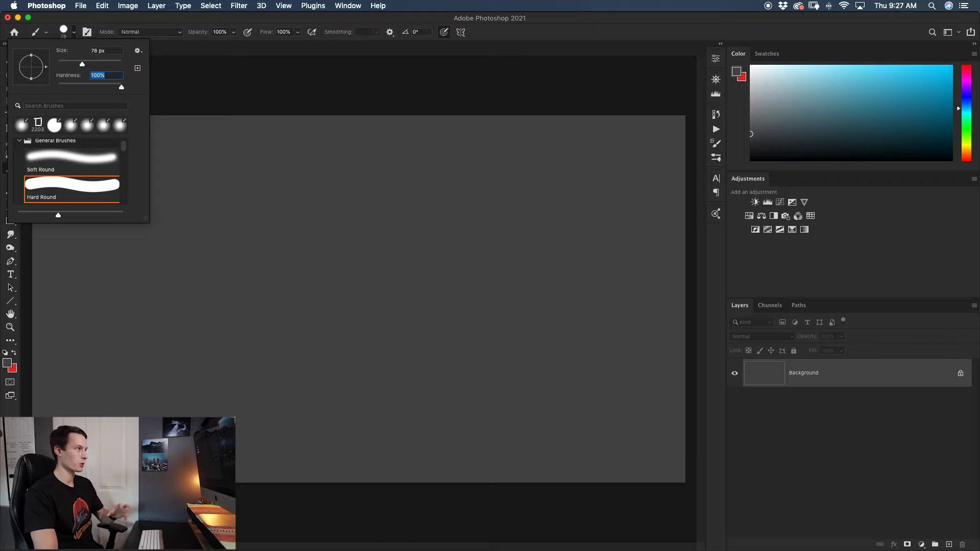
key("Return")
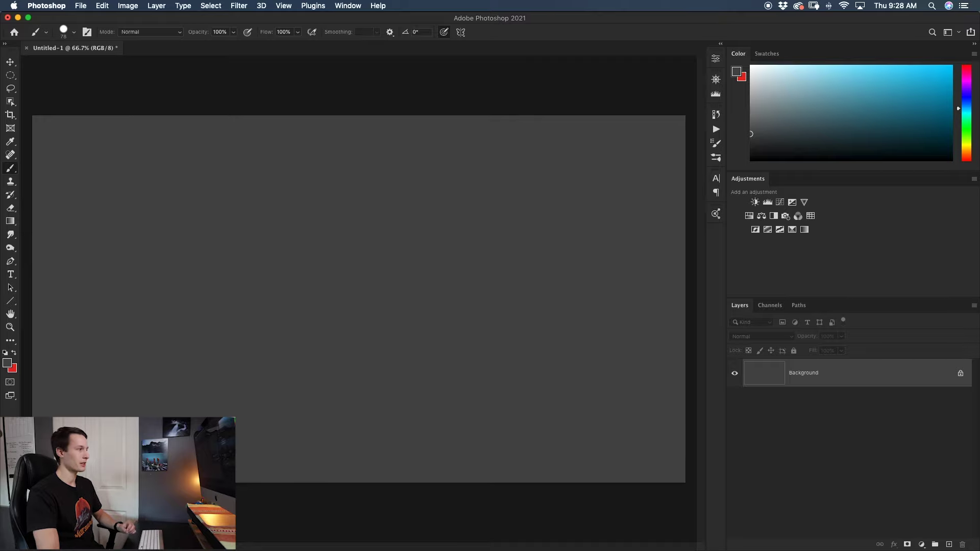
Set the foreground colour to light blue #3cbada and add an empty Layer 1.
left_click(7, 363)
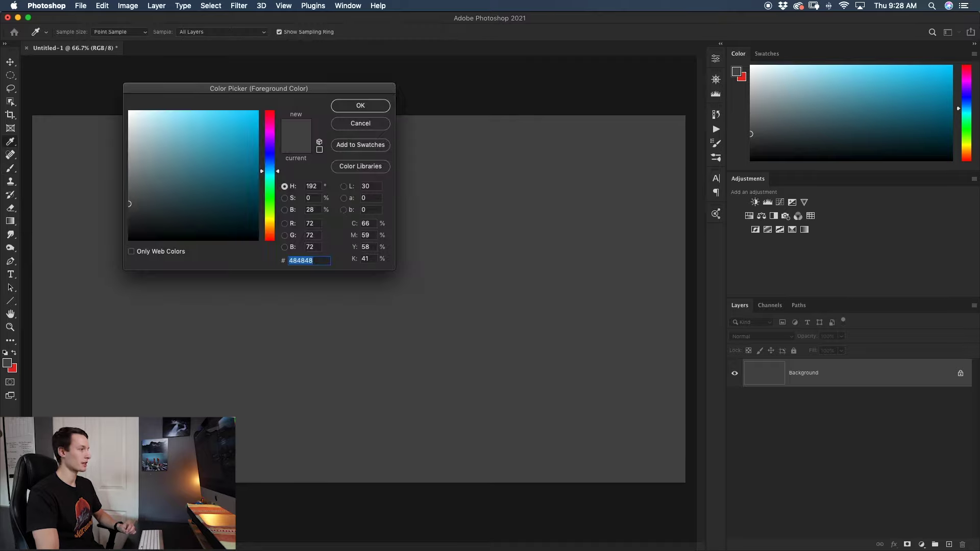
type("358ca1")
type("4ec8e6")
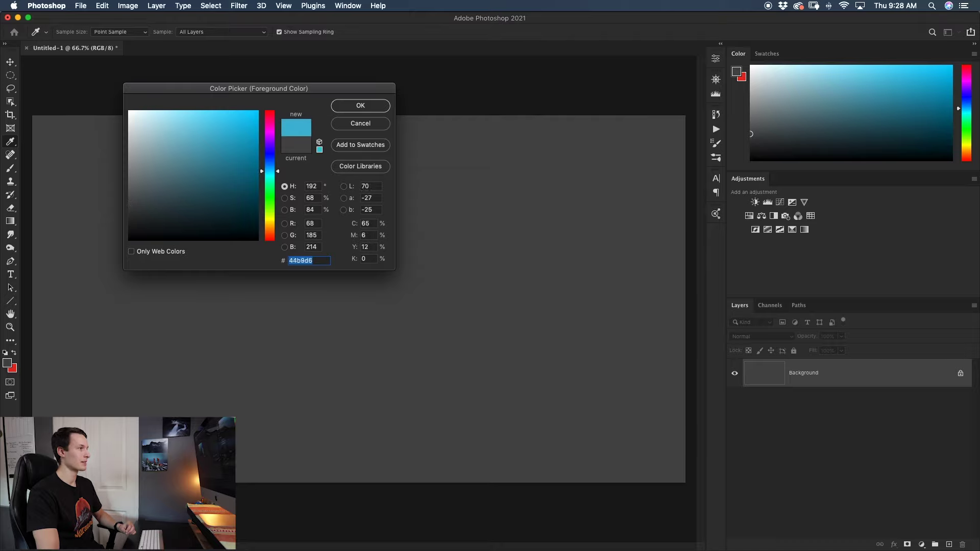
type("3cbada")
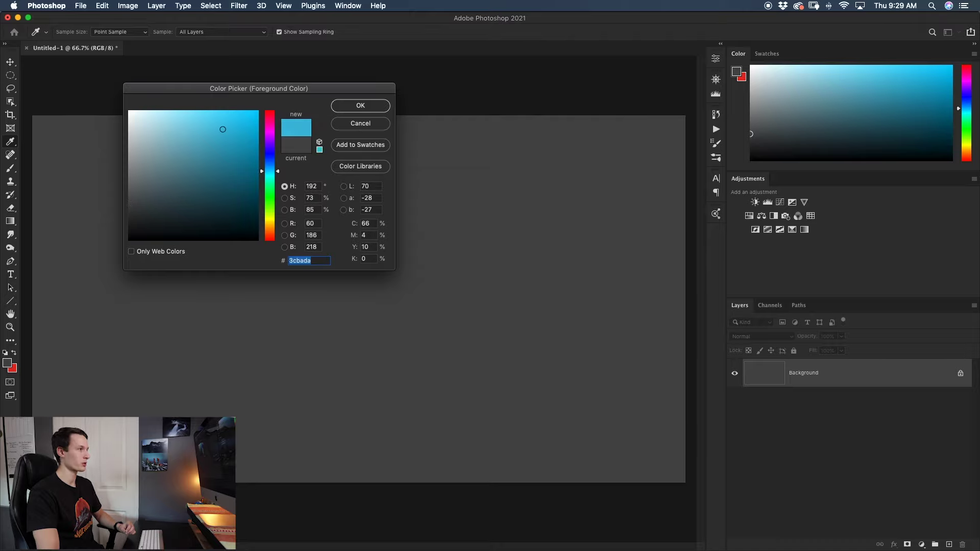
key("Return")
key("b")
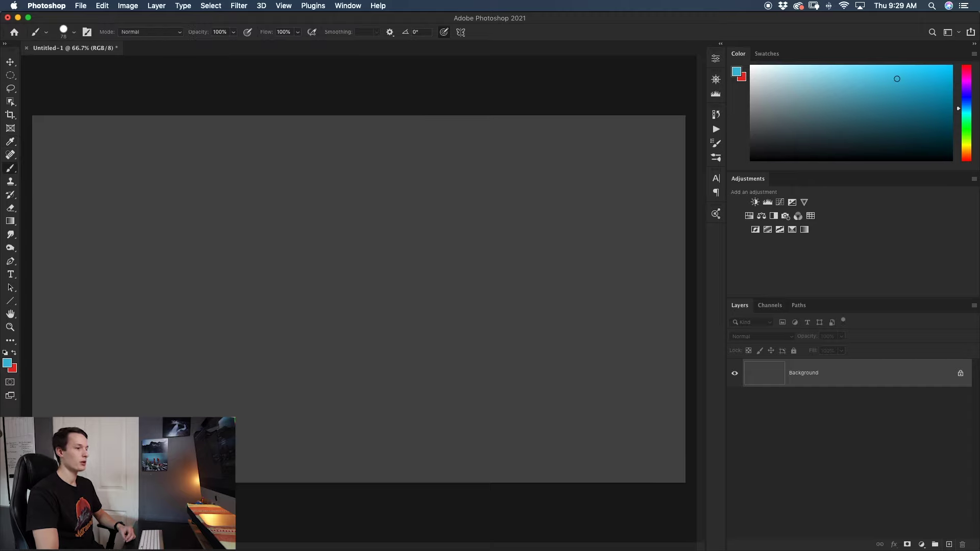
left_click(948, 544)
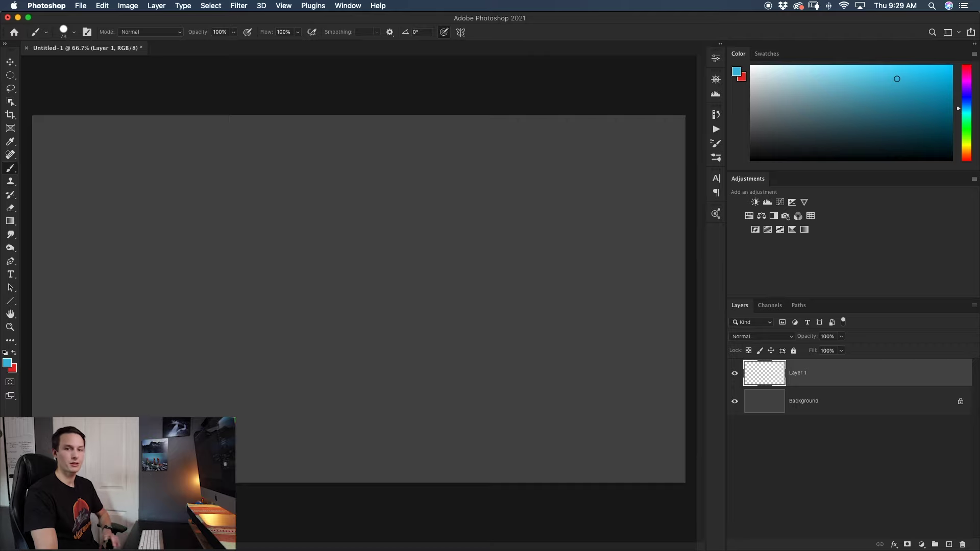
Paint a thick straight horizontal light blue line on Layer 1, replacing a wavy first attempt.
mouse_move(88, 282)
left_mouse_down()
mouse_move(122, 248)
mouse_move(189, 238)
mouse_move(344, 291)
mouse_move(468, 242)
mouse_move(547, 249)
mouse_move(639, 276)
left_mouse_up()
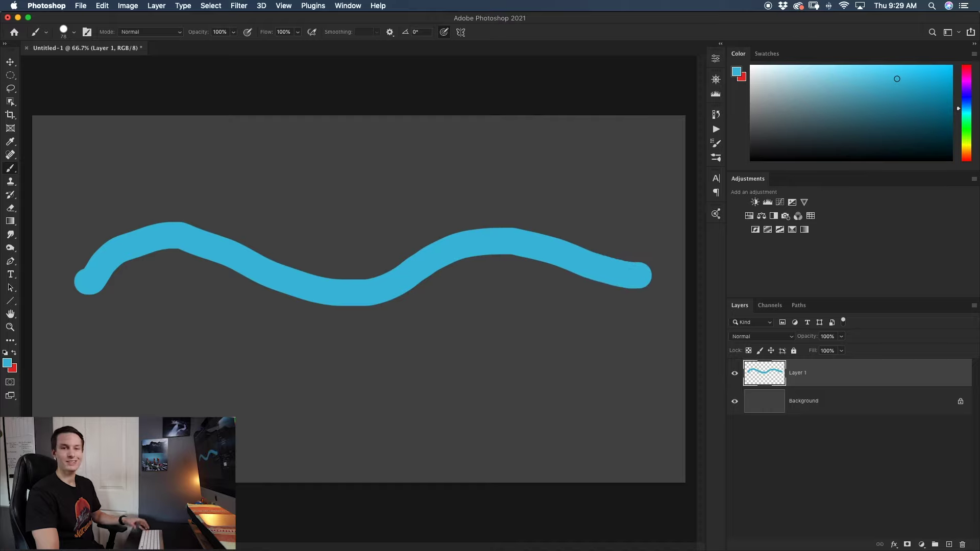
key("super+z")
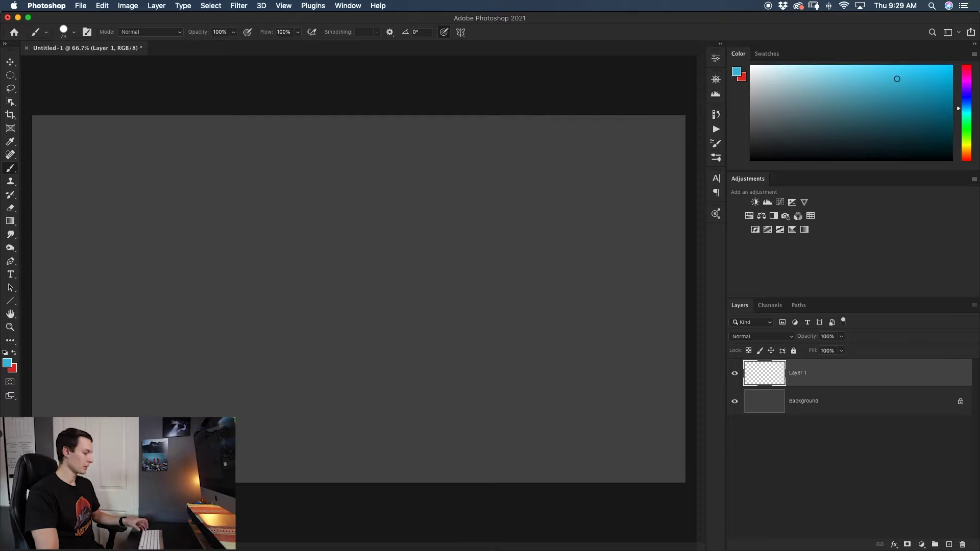
left_click_drag(82, 285, 518, 285)
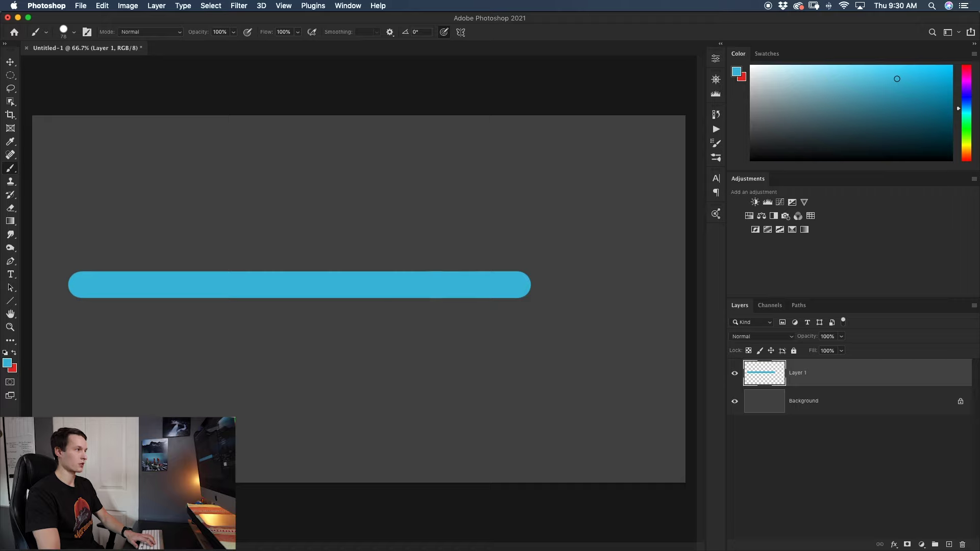
Shrink the brush to 20 px and paint a thin straight blue line above the thick one.
key("bracketleft")
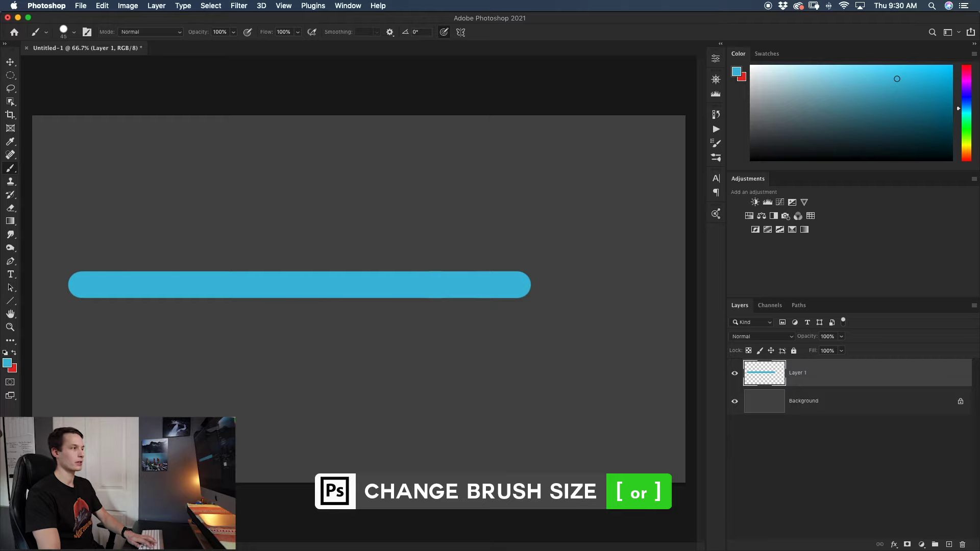
key("bracketleft")
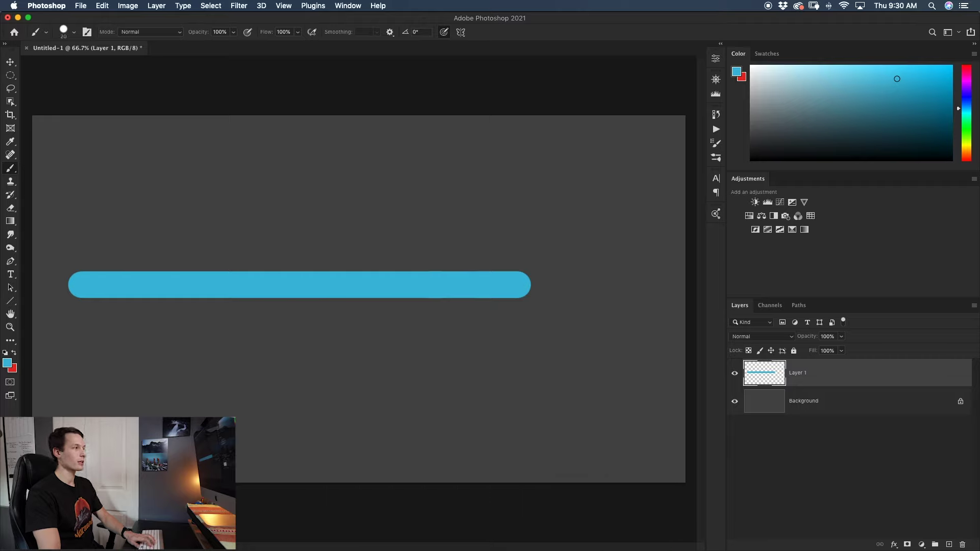
left_click_drag(75, 231, 544, 232)
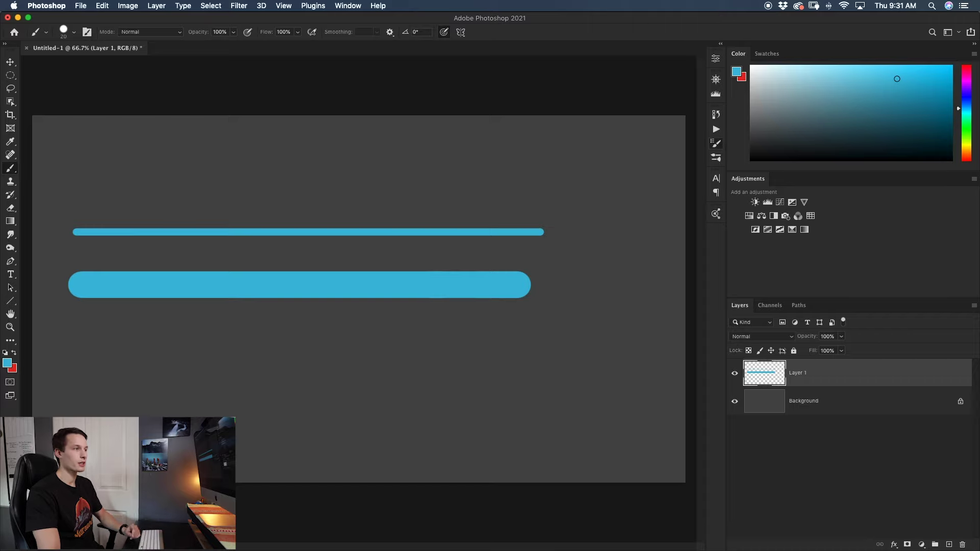
left_click(716, 144)
left_click(354, 7)
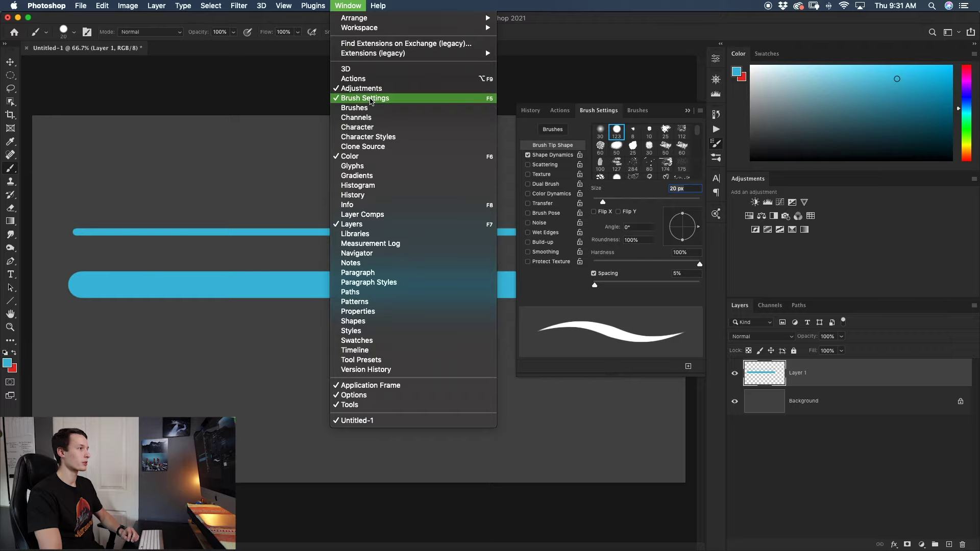
Raise brush spacing to about 178% and paint a straight dotted blue line below the thick stroke.
left_click(582, 135)
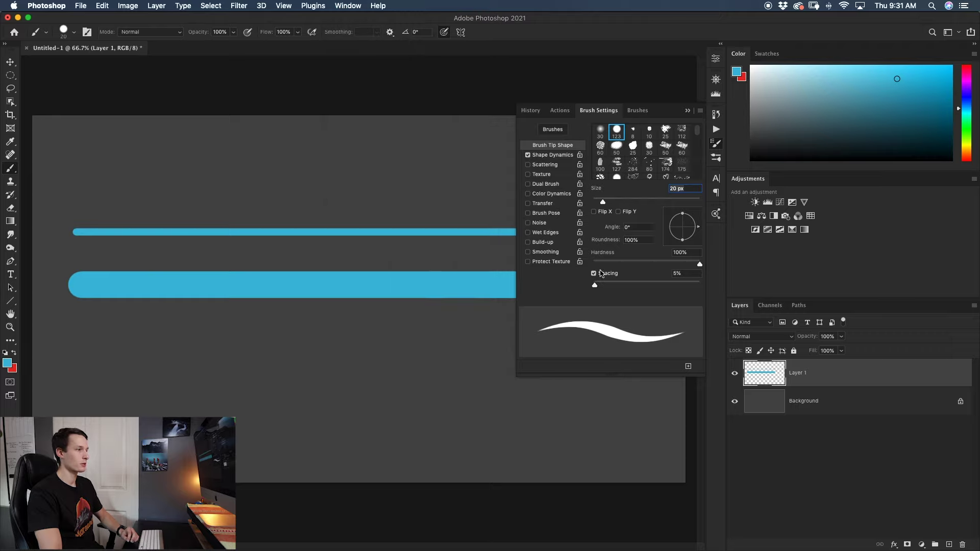
left_click_drag(595, 287, 657, 286)
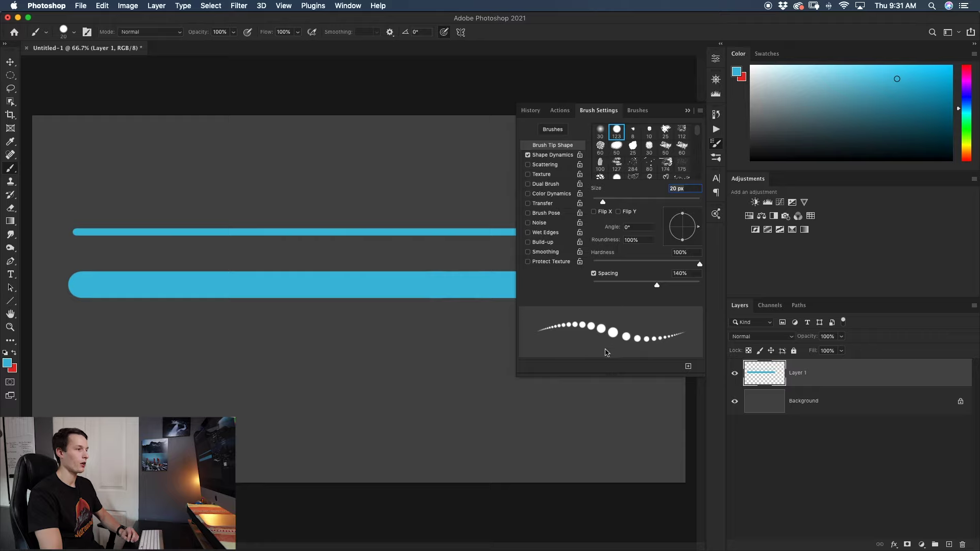
left_click_drag(658, 289, 667, 287)
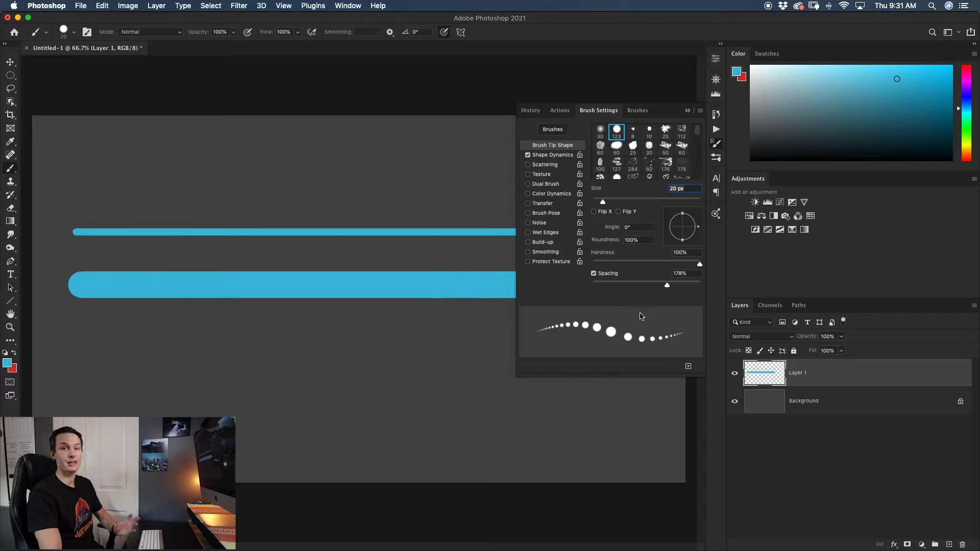
mouse_move(78, 358)
left_mouse_down()
mouse_move(207, 351)
mouse_move(476, 379)
mouse_move(516, 378)
mouse_move(518, 366)
left_mouse_up()
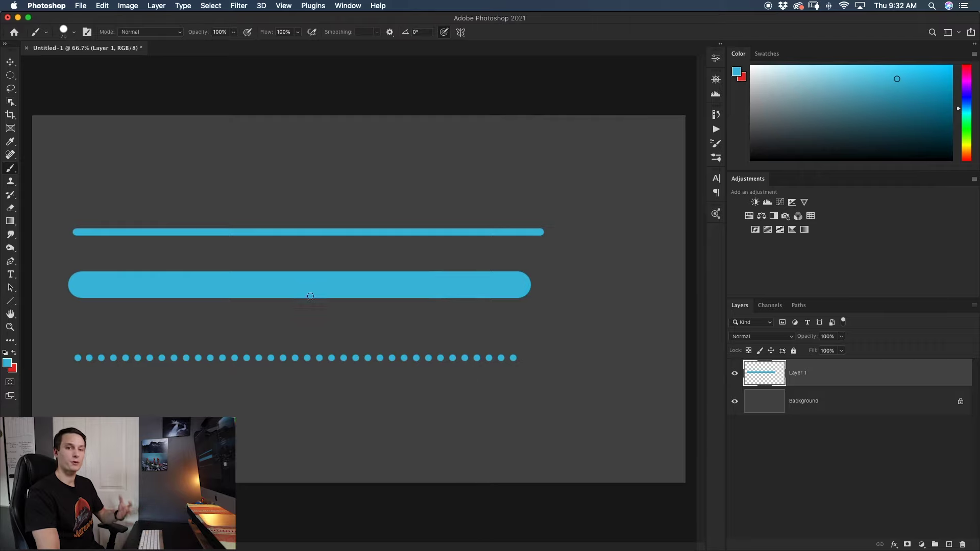